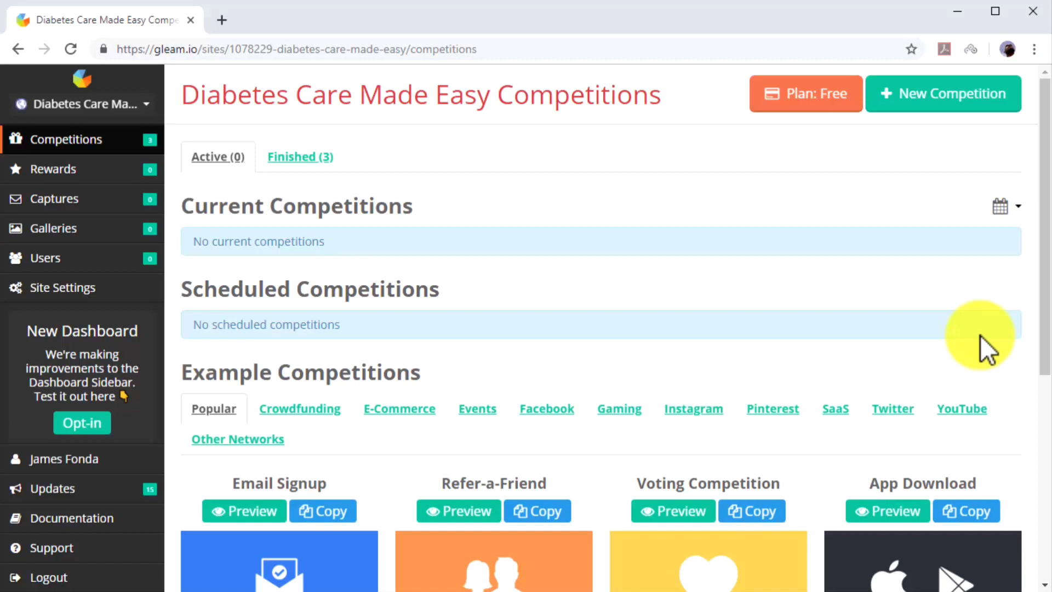
Step: Create a new competition named "Win A Diabetes Testing Kit With The DCME Giveaway!"
{"action": "left_click", "coordinate": [908, 95]}
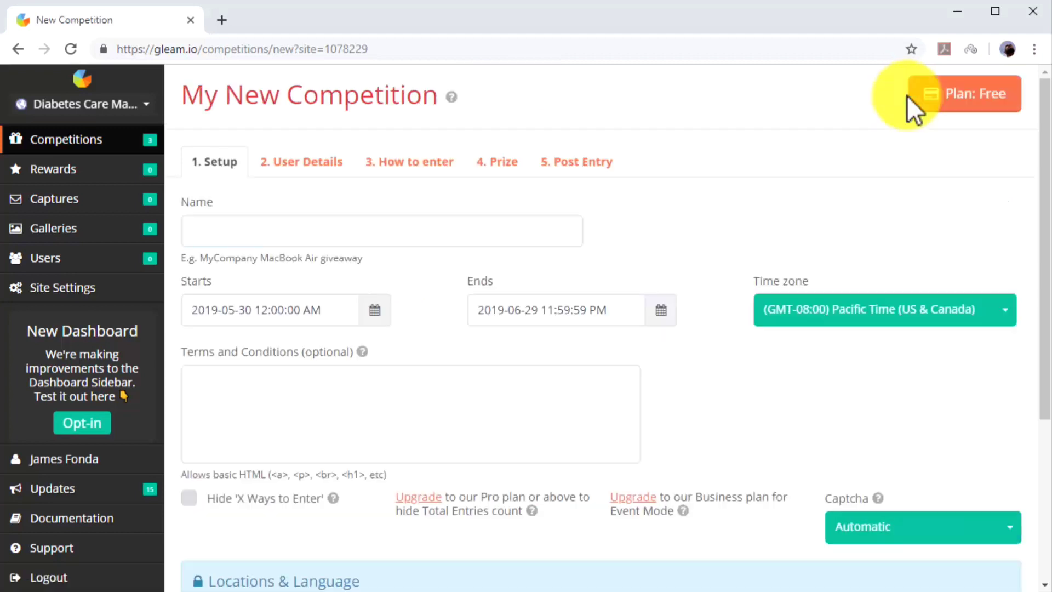
{"action": "left_click", "coordinate": [558, 234]}
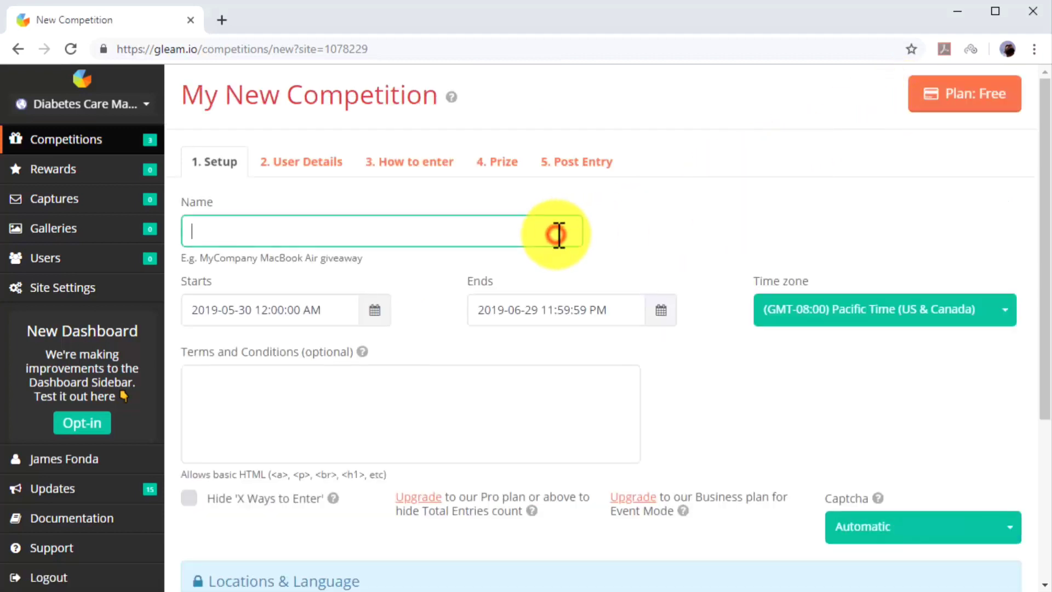
{"action": "type", "text": "Win A Diabe"}
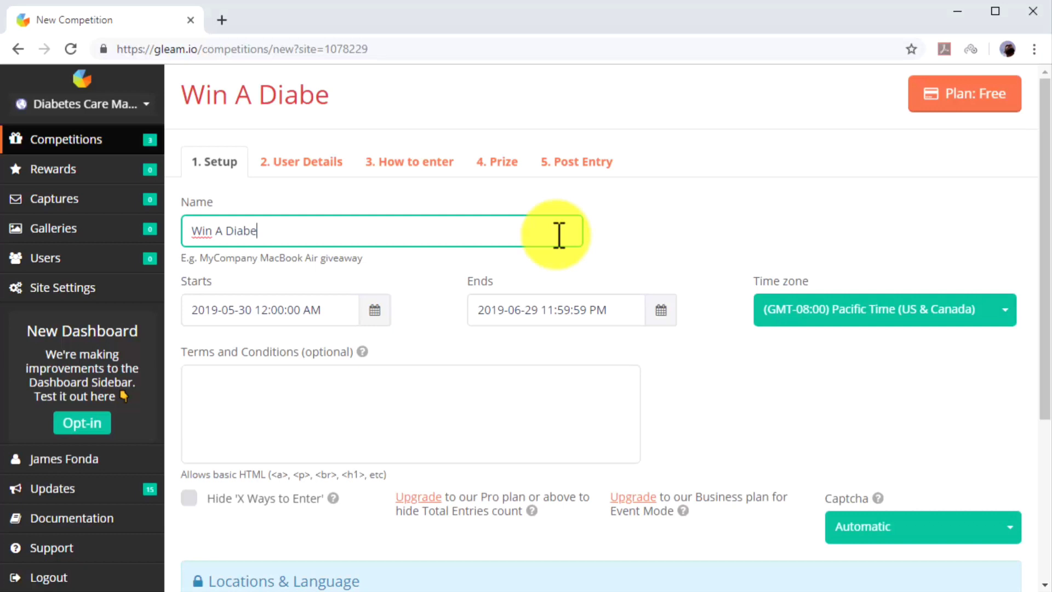
{"action": "type", "text": "tes Testing Kit"}
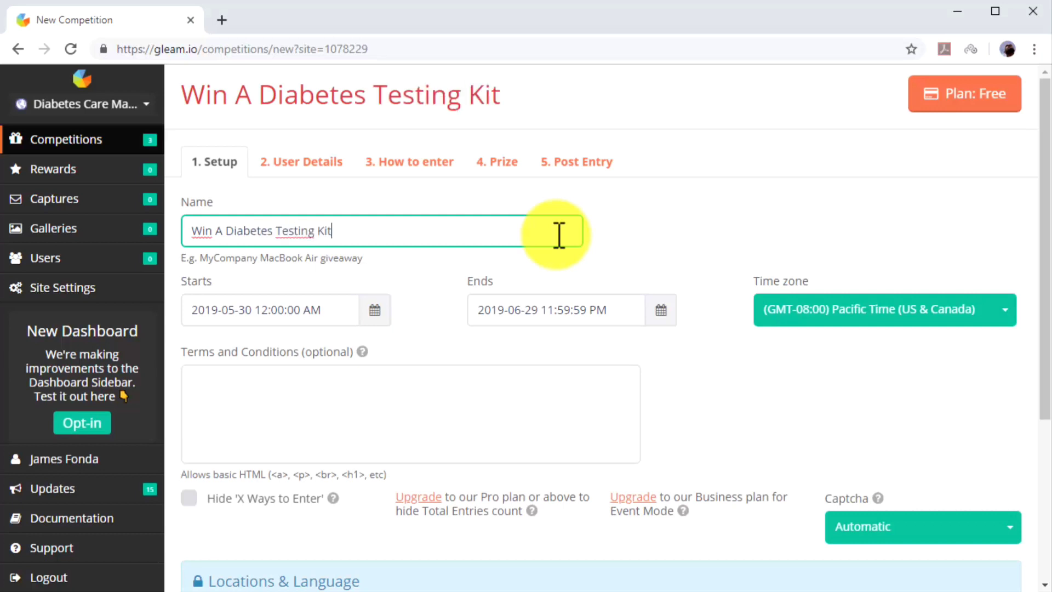
{"action": "type", "text": " With The DCME Giveaway"}
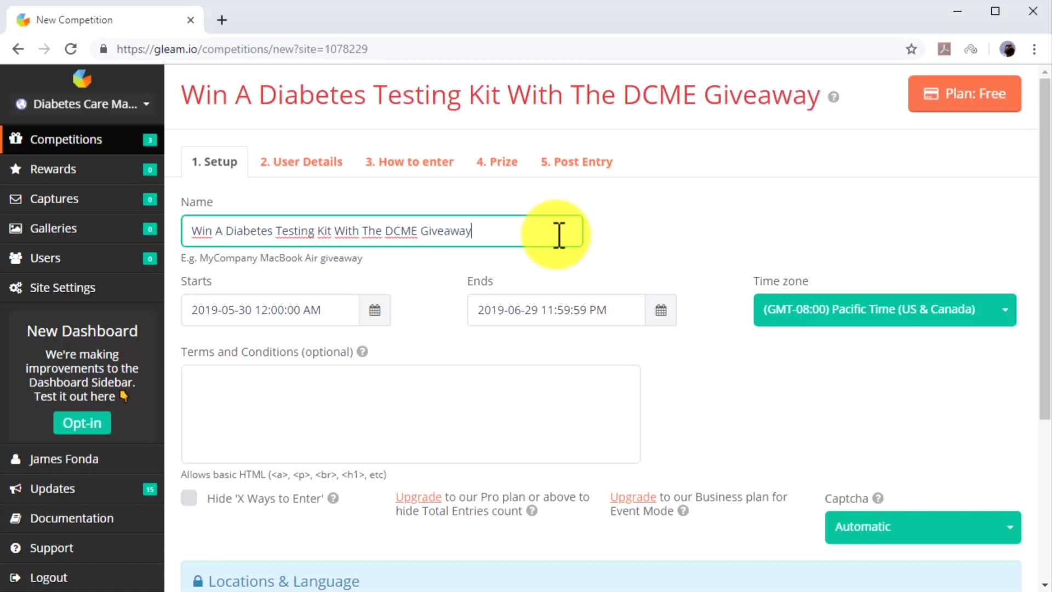
{"action": "type", "text": "!"}
Step: Set the competition to start on 2019-05-31 and end on 2019-07-05
{"action": "left_click", "coordinate": [374, 310]}
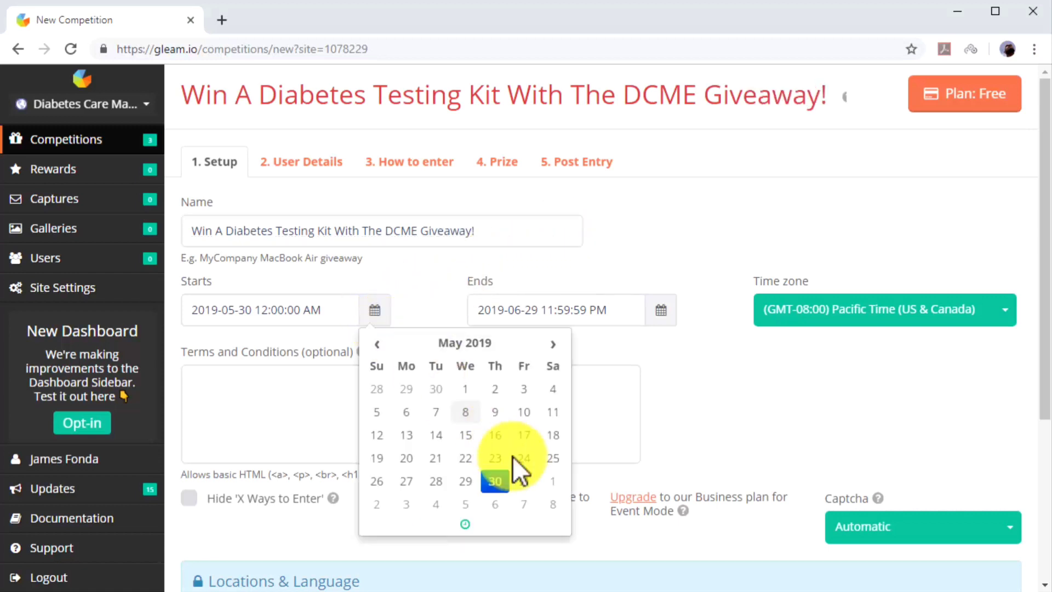
{"action": "left_click", "coordinate": [534, 483]}
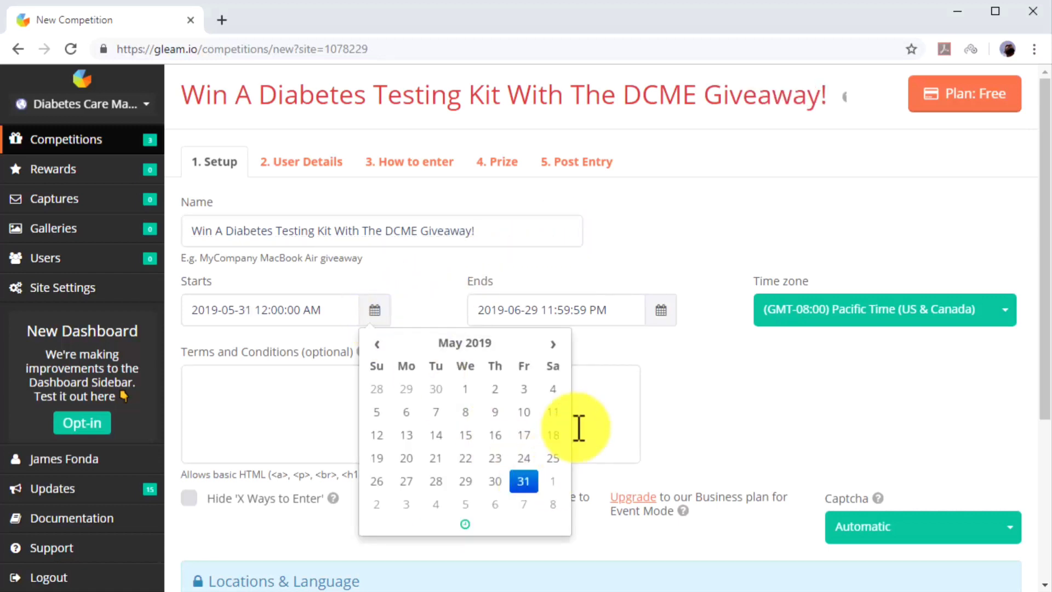
{"action": "left_click", "coordinate": [657, 312]}
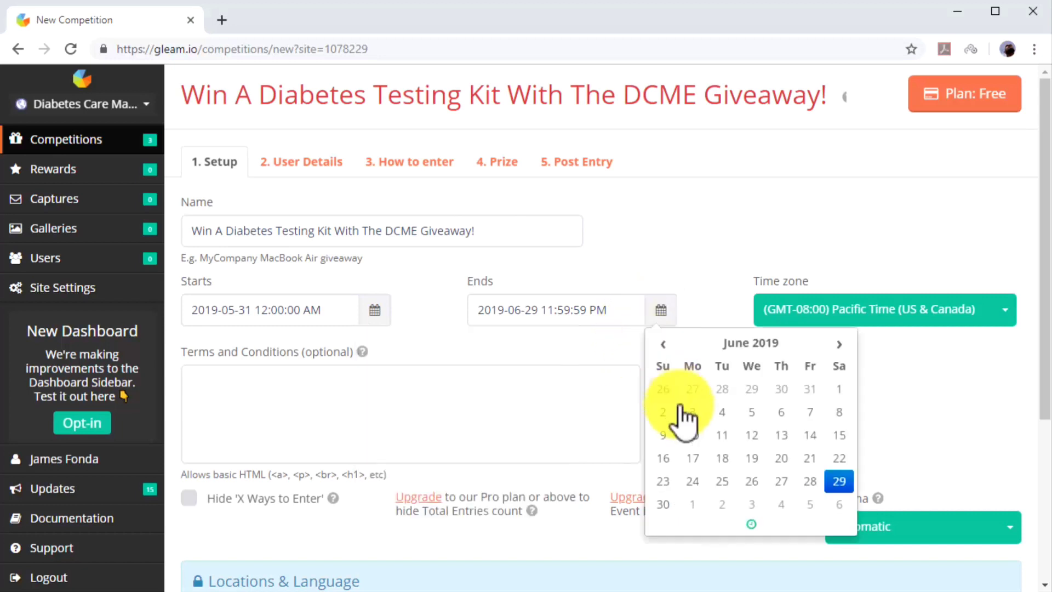
{"action": "left_click", "coordinate": [805, 501]}
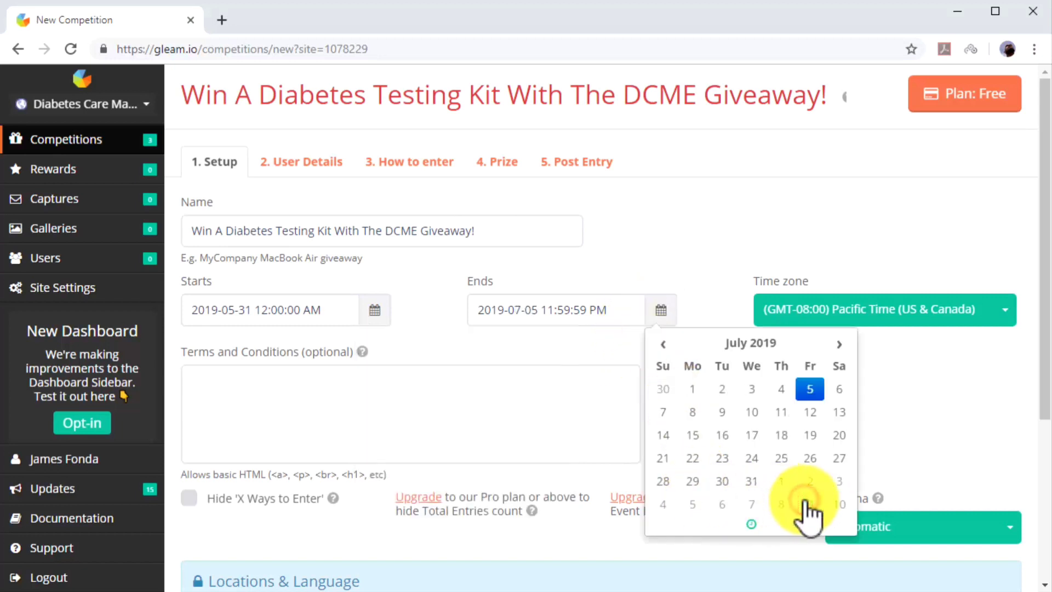
{"action": "left_click", "coordinate": [701, 321]}
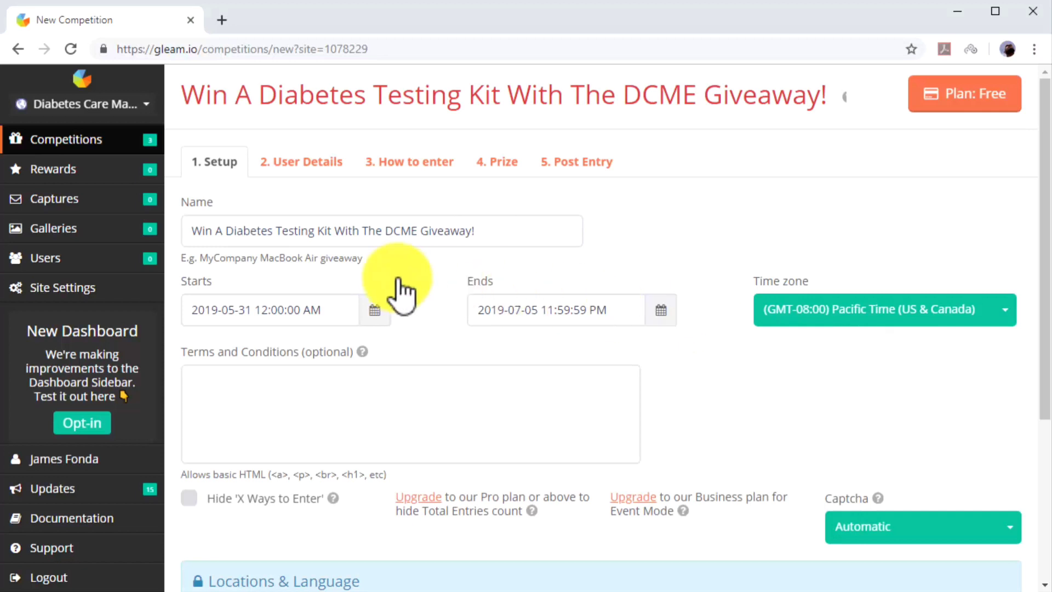
{"action": "left_click", "coordinate": [336, 167]}
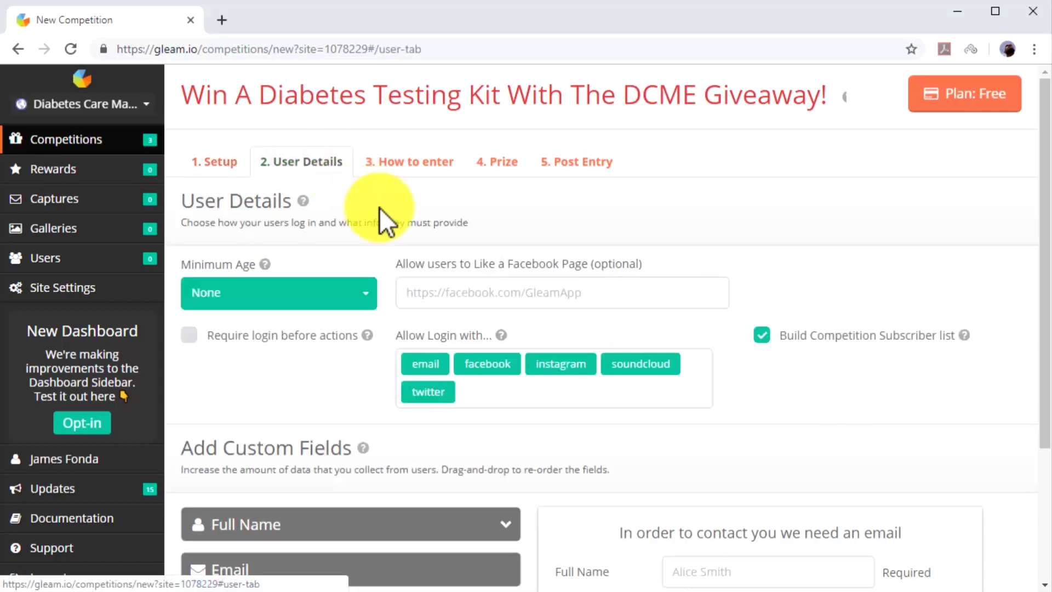
{"action": "left_click", "coordinate": [455, 293]}
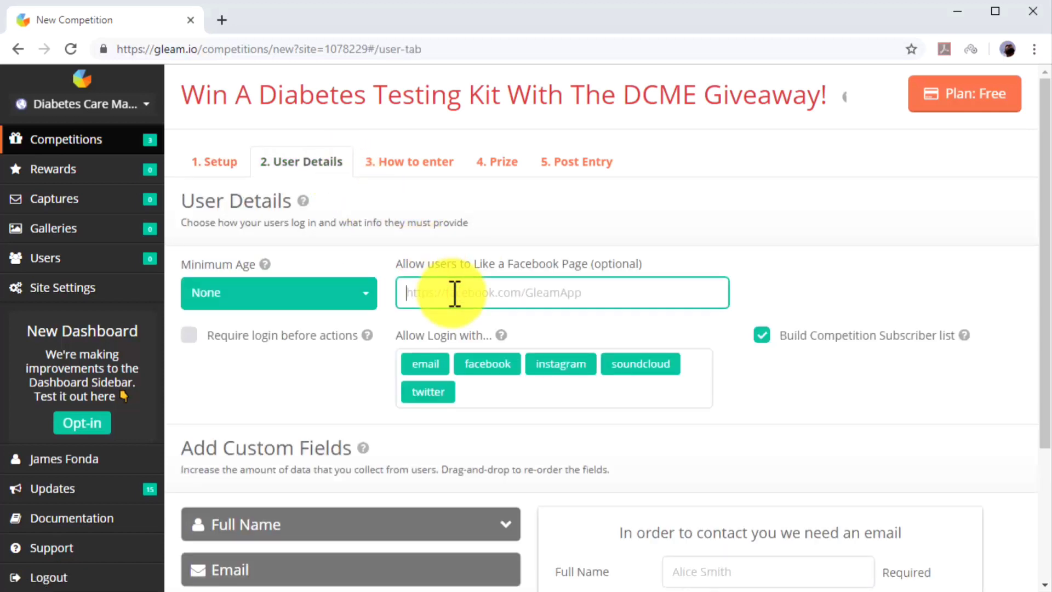
{"action": "key", "text": "ctrl+v"}
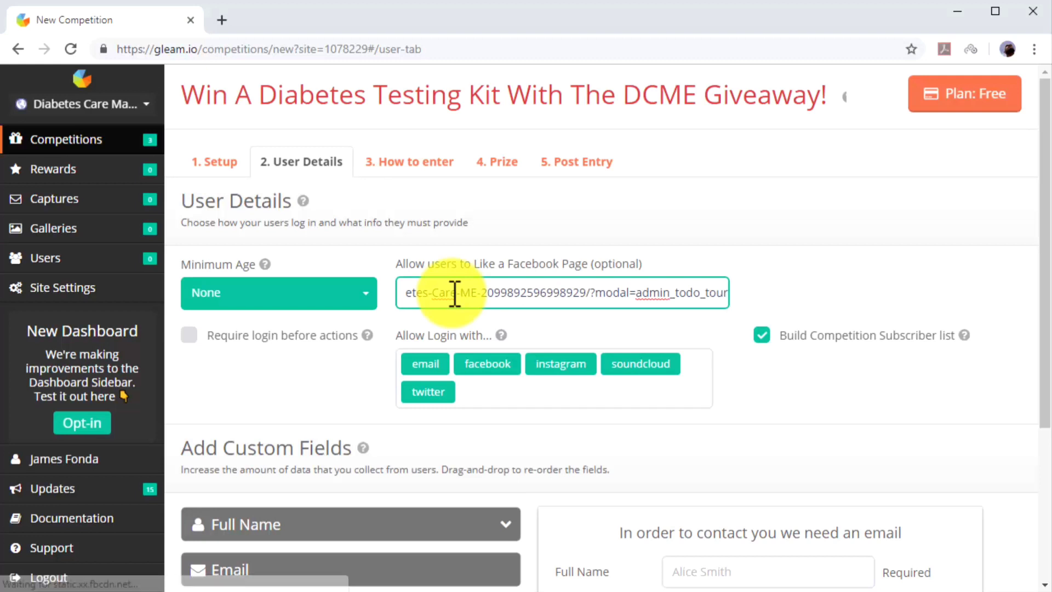
Step: Add a mandatory Visit a Page entry method titled "Visit Us To Enter!" worth 3 entries
{"action": "left_click", "coordinate": [415, 167]}
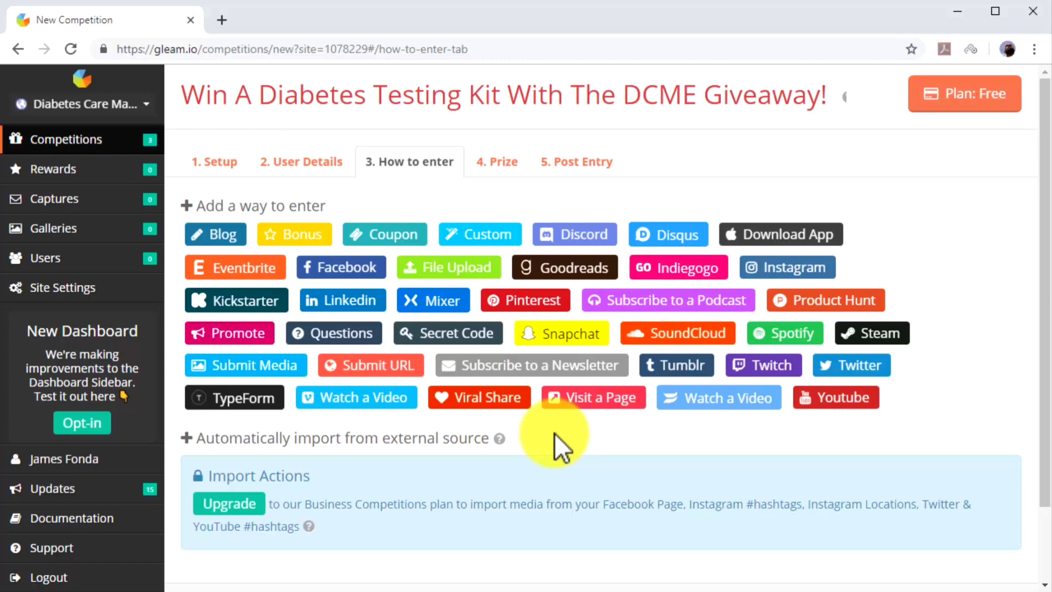
{"action": "left_click", "coordinate": [579, 401]}
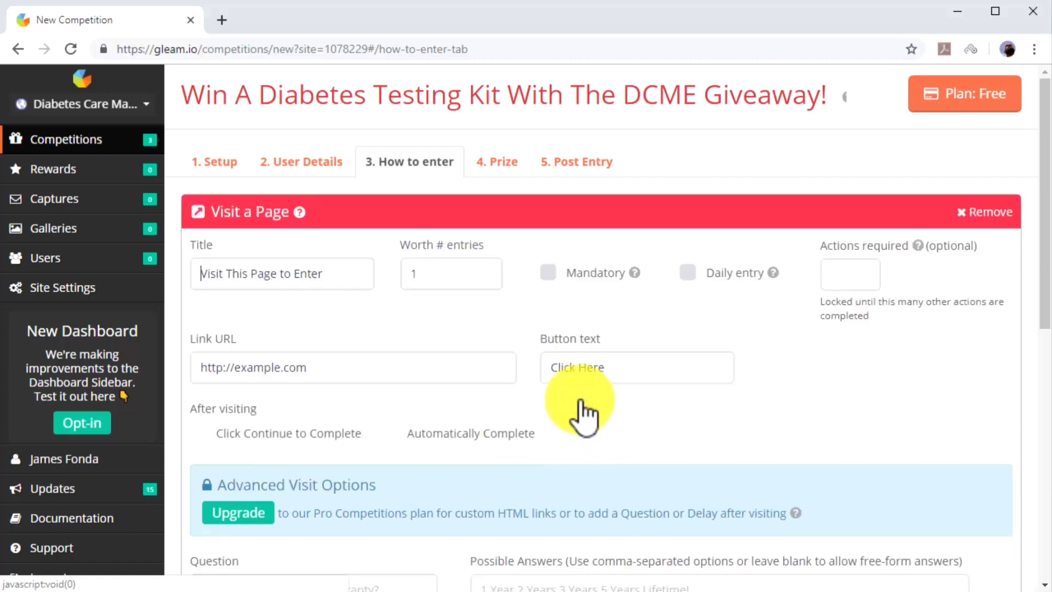
{"action": "left_click", "coordinate": [359, 274]}
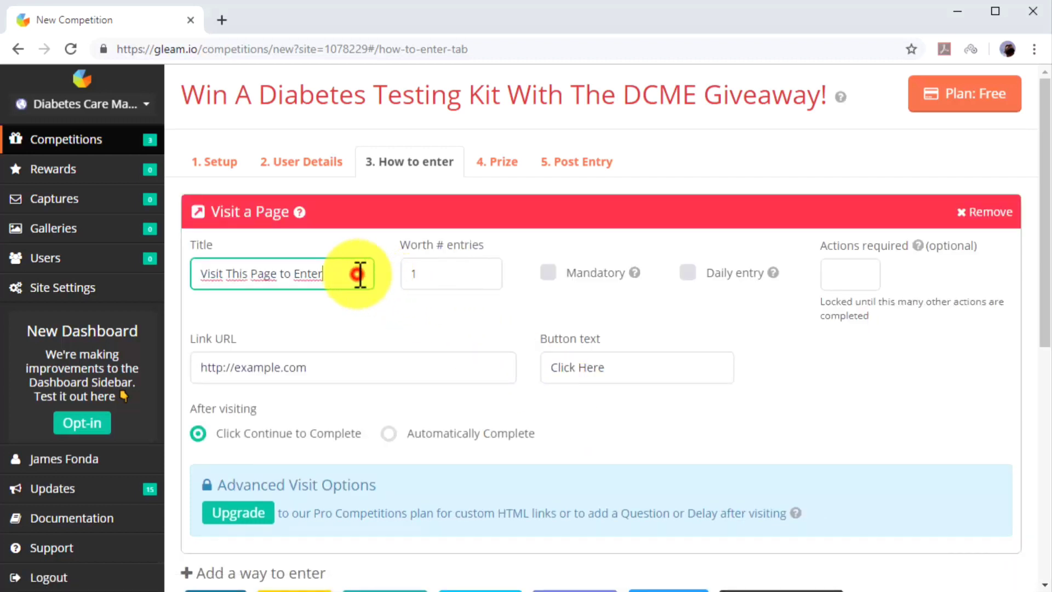
{"action": "key", "text": "BackSpace"}
{"action": "key", "text": "BackSpace"}
{"action": "key", "text": "BackSpace"}
{"action": "key", "text": "BackSpace"}
{"action": "key", "text": "BackSpace"}
{"action": "key", "text": "BackSpace"}
{"action": "key", "text": "BackSpace"}
{"action": "key", "text": "BackSpace"}
{"action": "key", "text": "BackSpace"}
{"action": "key", "text": "BackSpace"}
{"action": "key", "text": "BackSpace"}
{"action": "key", "text": "BackSpace"}
{"action": "key", "text": "BackSpace"}
{"action": "key", "text": "BackSpace"}
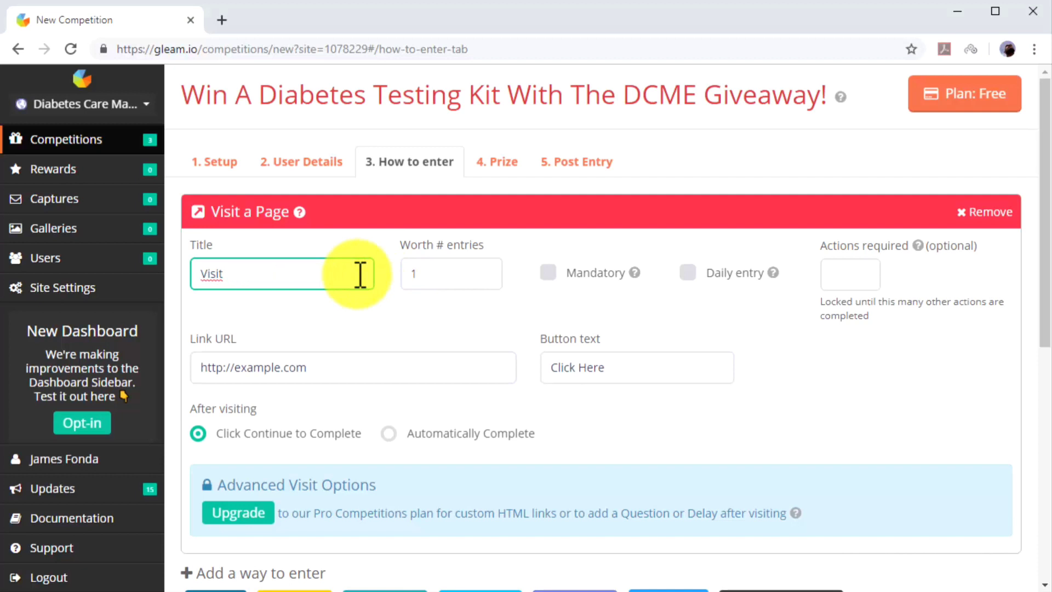
{"action": "type", "text": "Us To Enter!"}
{"action": "left_click", "coordinate": [433, 274]}
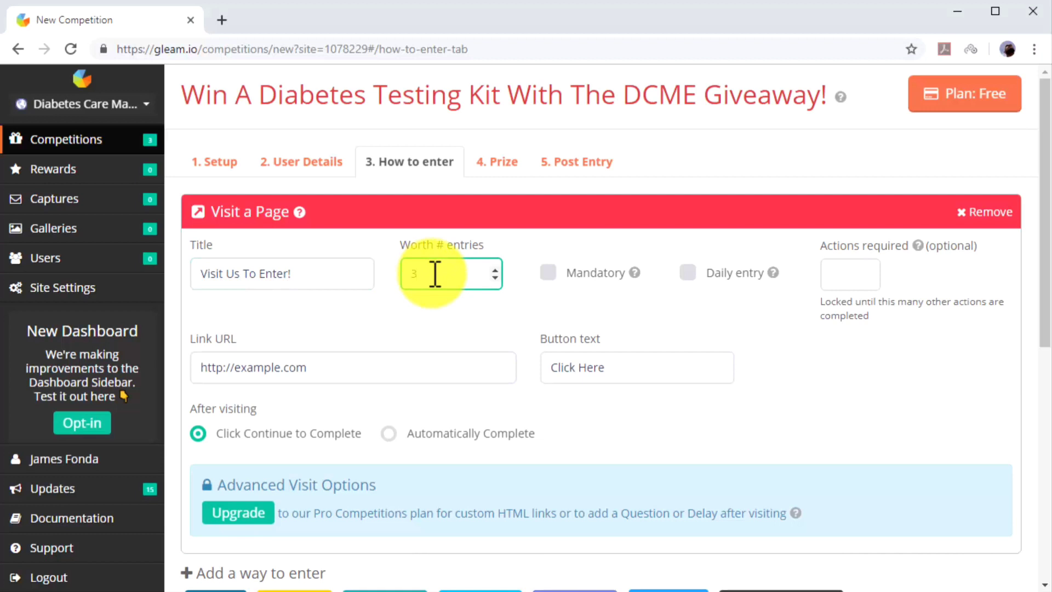
{"action": "left_click", "coordinate": [543, 276]}
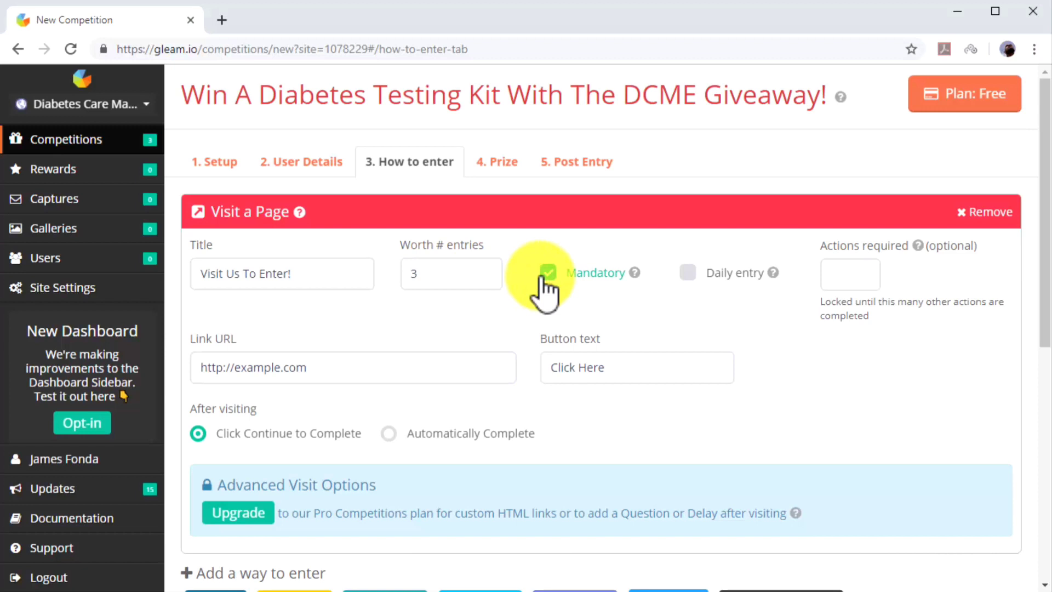
Step: Set the page visit's link URL to diabetescaremadeeasy.com and its button text to "Click To Visit"
{"action": "left_click", "coordinate": [463, 373]}
{"action": "key", "text": "BackSpace"}
{"action": "key", "text": "BackSpace"}
{"action": "key", "text": "BackSpace"}
{"action": "key", "text": "BackSpace"}
{"action": "key", "text": "BackSpace"}
{"action": "key", "text": "BackSpace"}
{"action": "key", "text": "BackSpace"}
{"action": "key", "text": "BackSpace"}
{"action": "key", "text": "BackSpace"}
{"action": "key", "text": "BackSpace"}
{"action": "key", "text": "BackSpace"}
{"action": "key", "text": "BackSpace"}
{"action": "key", "text": "BackSpace"}
{"action": "key", "text": "BackSpace"}
{"action": "key", "text": "BackSpace"}
{"action": "key", "text": "BackSpace"}
{"action": "key", "text": "BackSpace"}
{"action": "type", "text": "diabetescaremadeeasy.com"}
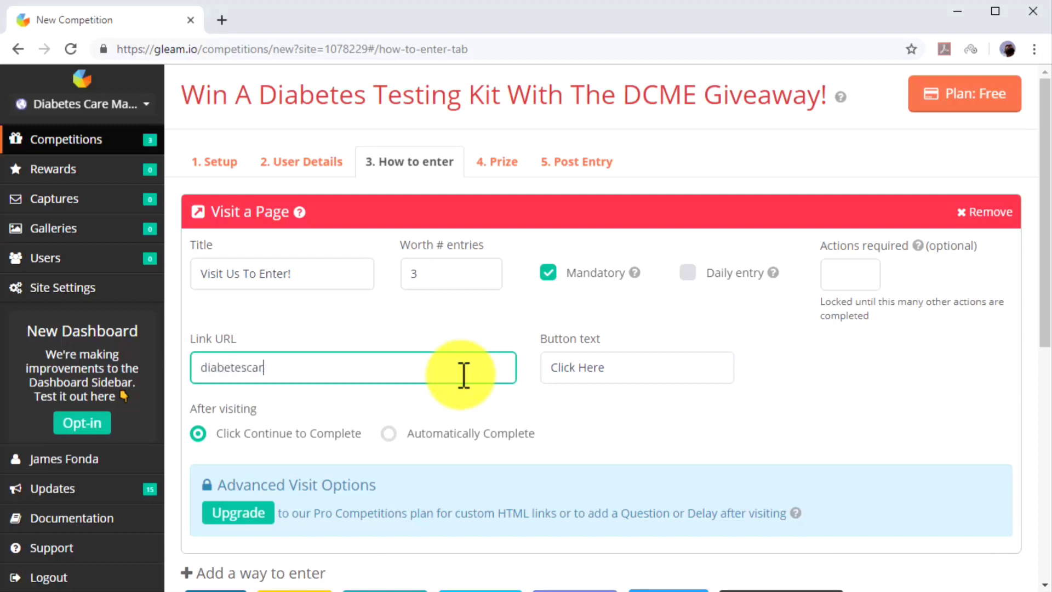
{"action": "left_click", "coordinate": [639, 366]}
{"action": "key", "text": "BackSpace"}
{"action": "key", "text": "BackSpace"}
{"action": "key", "text": "BackSpace"}
{"action": "key", "text": "BackSpace"}
{"action": "key", "text": "BackSpace"}
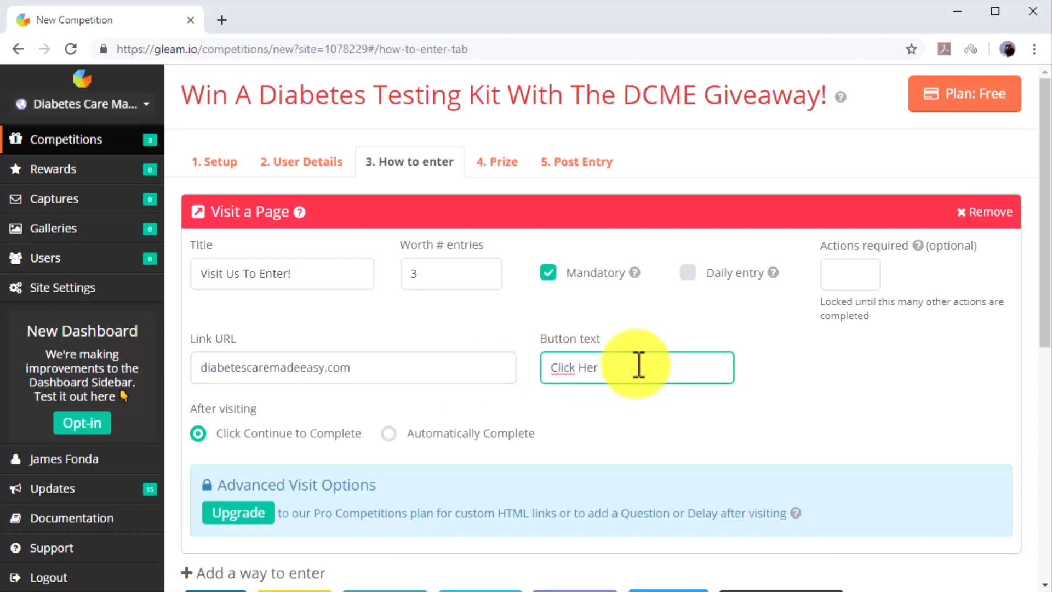
{"action": "type", "text": "To Visit"}
{"action": "scroll", "coordinate": [844, 524], "scroll_direction": "down", "scroll_amount": 5}
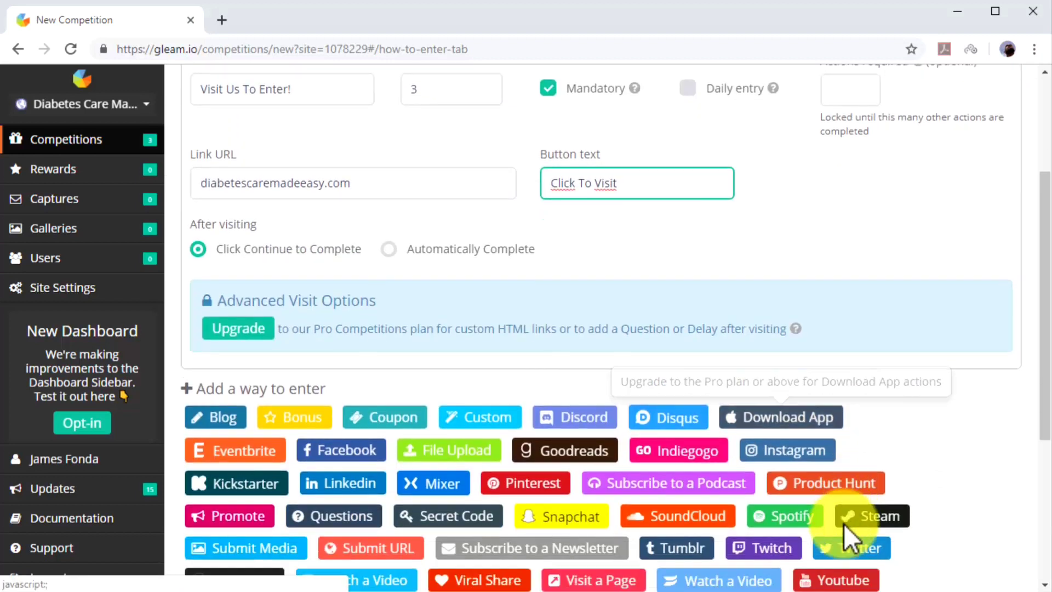
{"action": "left_click", "coordinate": [832, 520]}
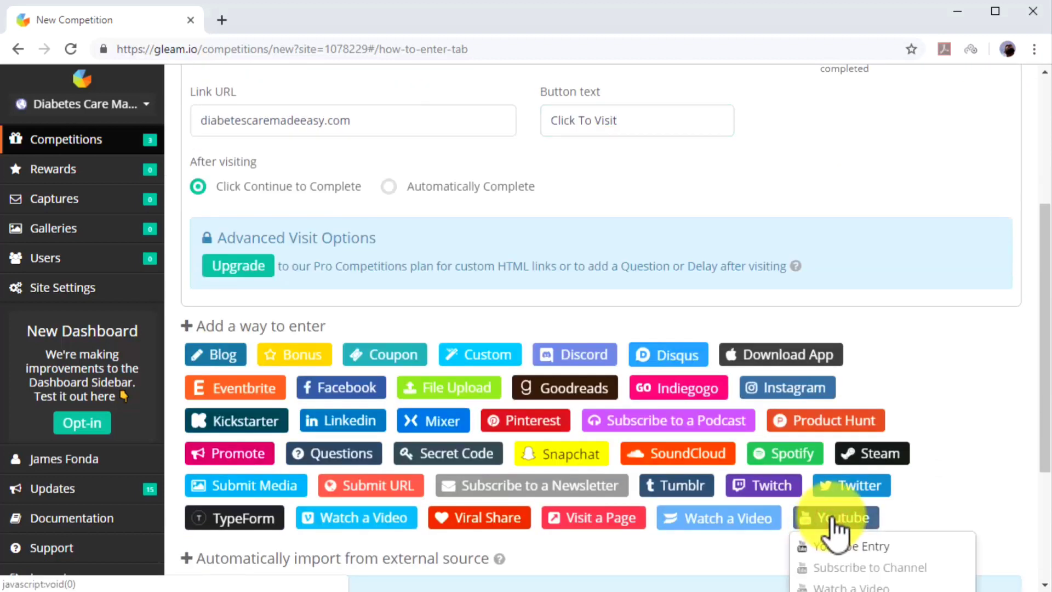
{"action": "scroll", "coordinate": [1001, 514], "scroll_direction": "down", "scroll_amount": 2}
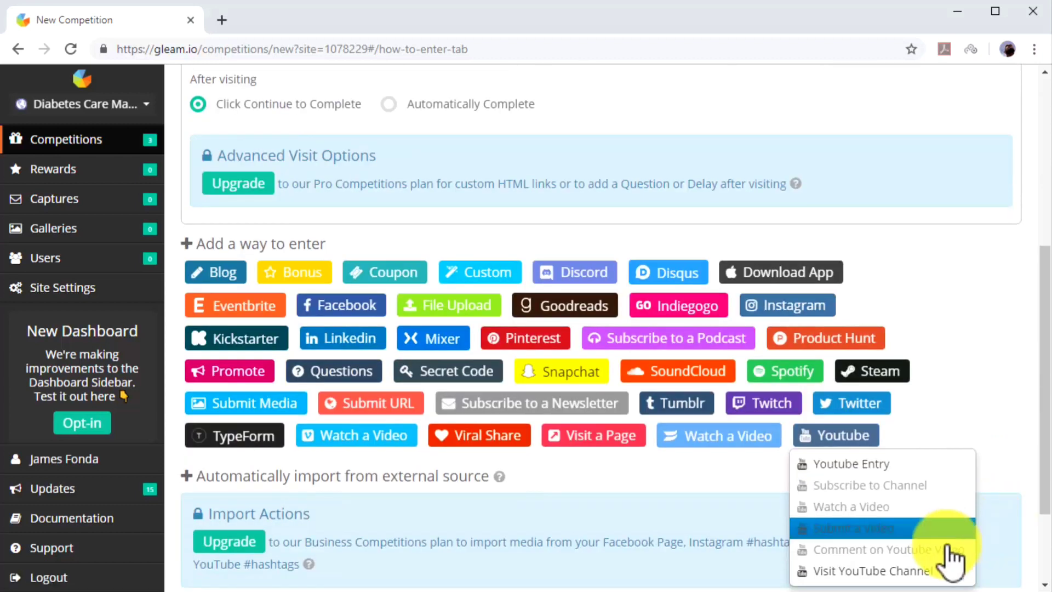
{"action": "left_click", "coordinate": [921, 571]}
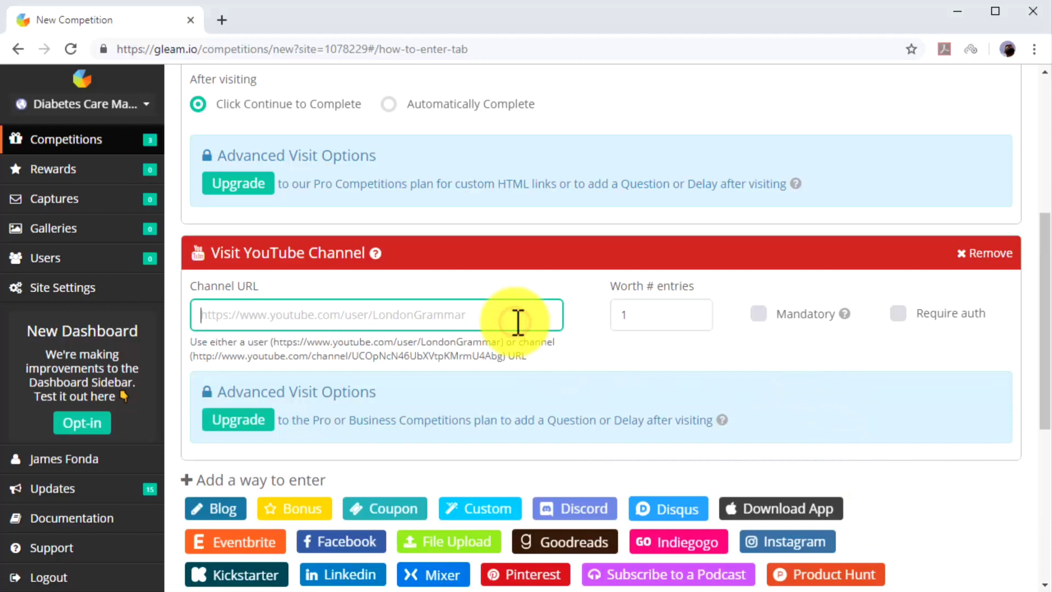
{"action": "type", "text": "https://www.youtube.com/channel/UCLC4XAnuWKzuoZps-giiCuQ?"}
{"action": "left_click", "coordinate": [759, 321]}
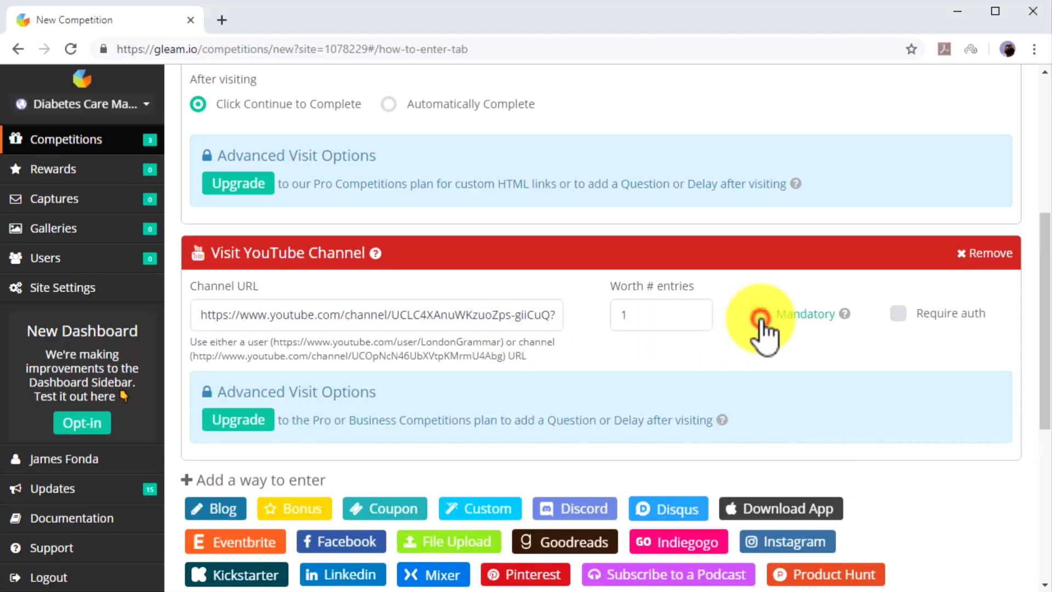
{"action": "left_click", "coordinate": [898, 317]}
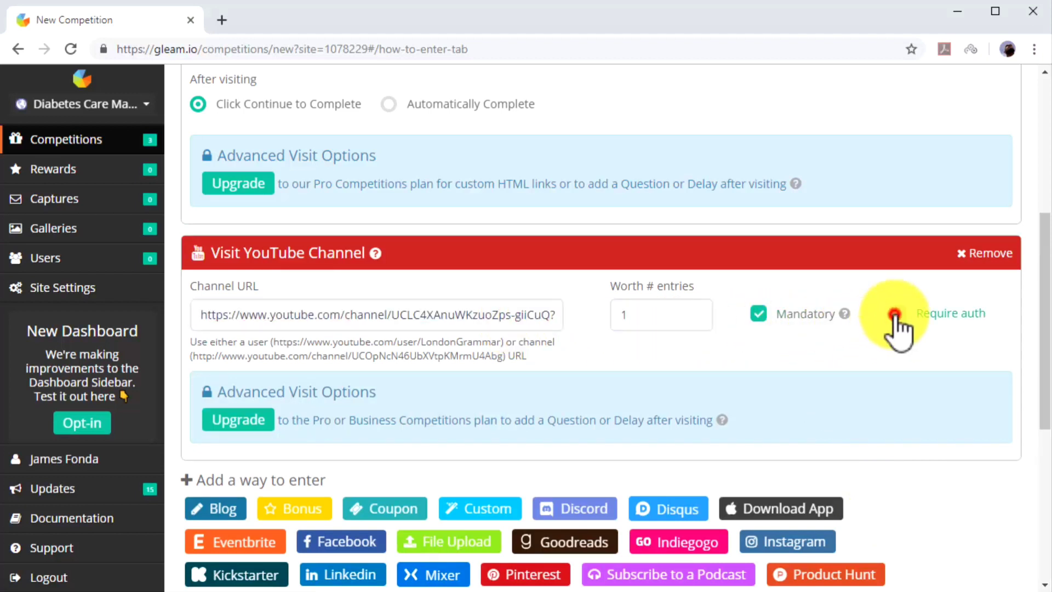
{"action": "scroll", "coordinate": [915, 433], "scroll_direction": "down", "scroll_amount": 5}
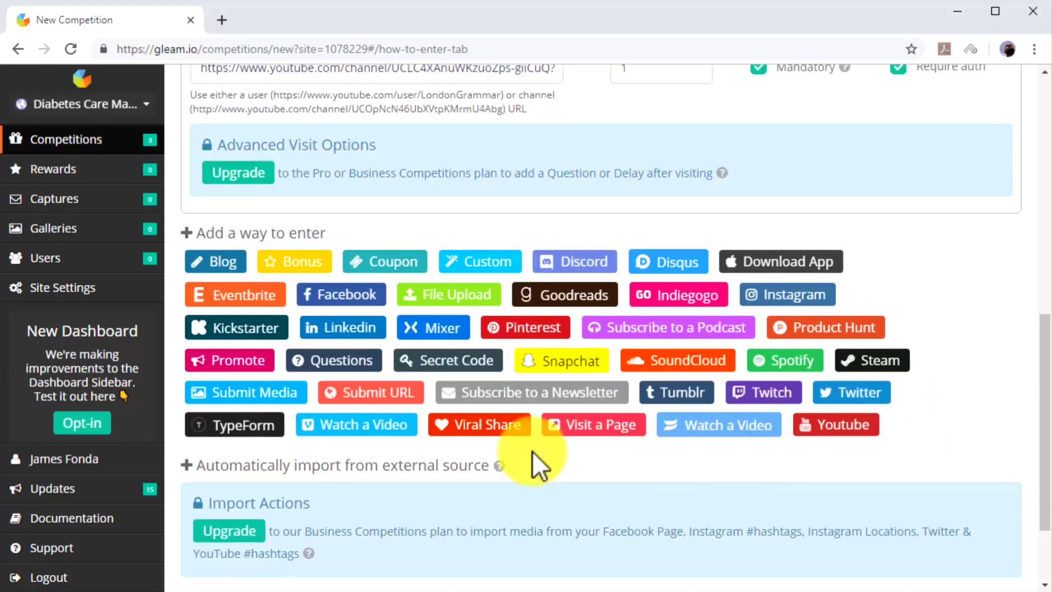
{"action": "left_click", "coordinate": [372, 303]}
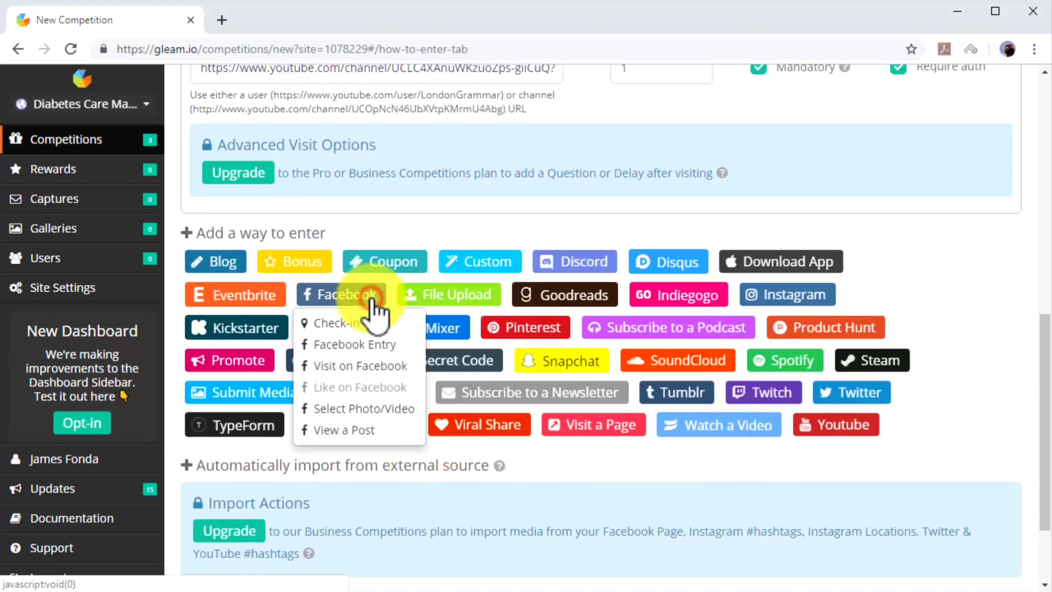
{"action": "left_click", "coordinate": [386, 365]}
{"action": "left_click", "coordinate": [442, 308]}
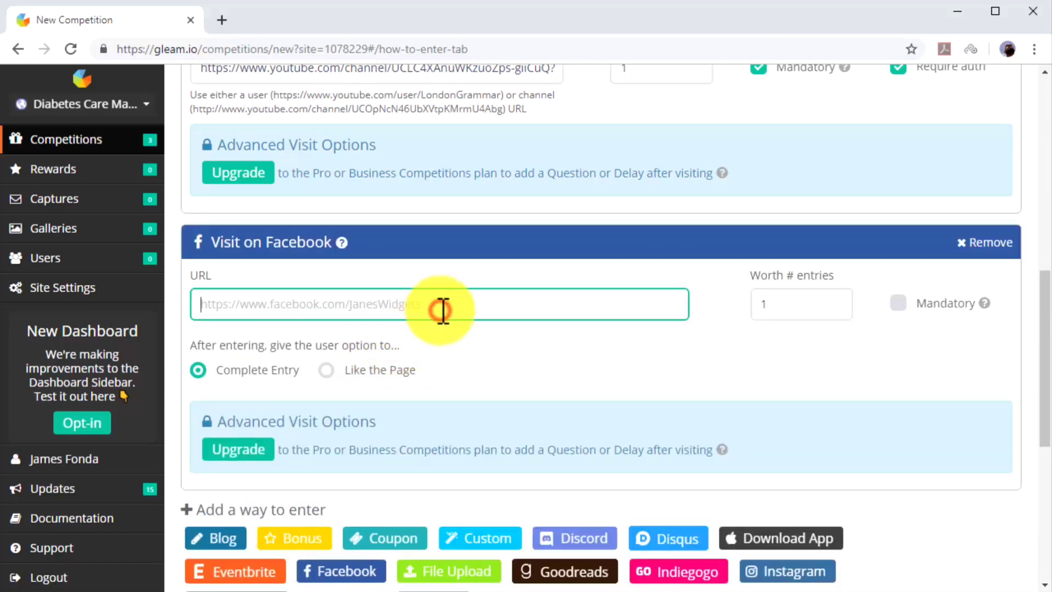
{"action": "key", "text": "ctrl+v"}
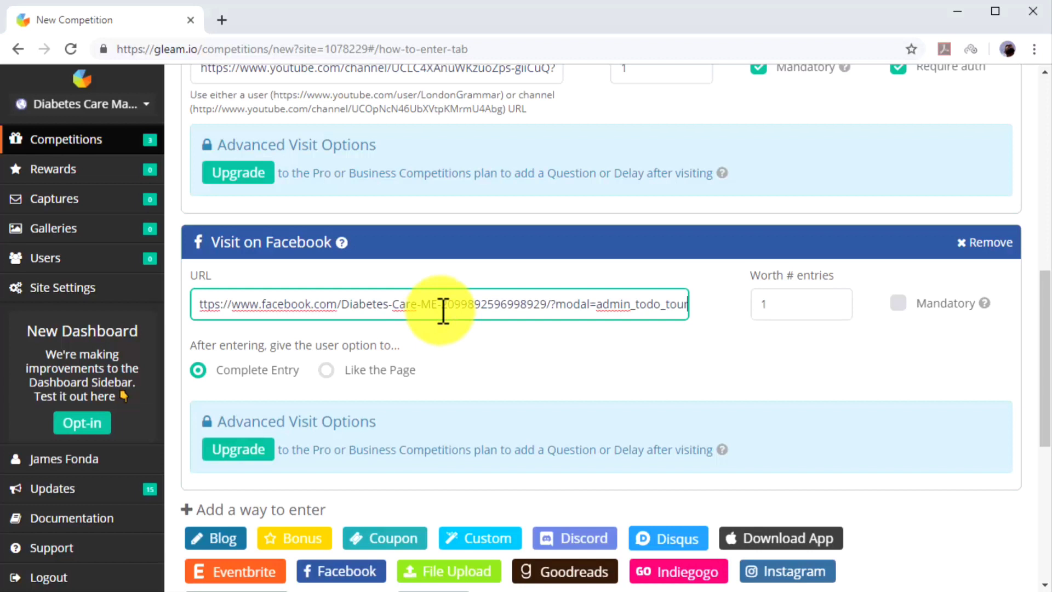
{"action": "left_click", "coordinate": [377, 368]}
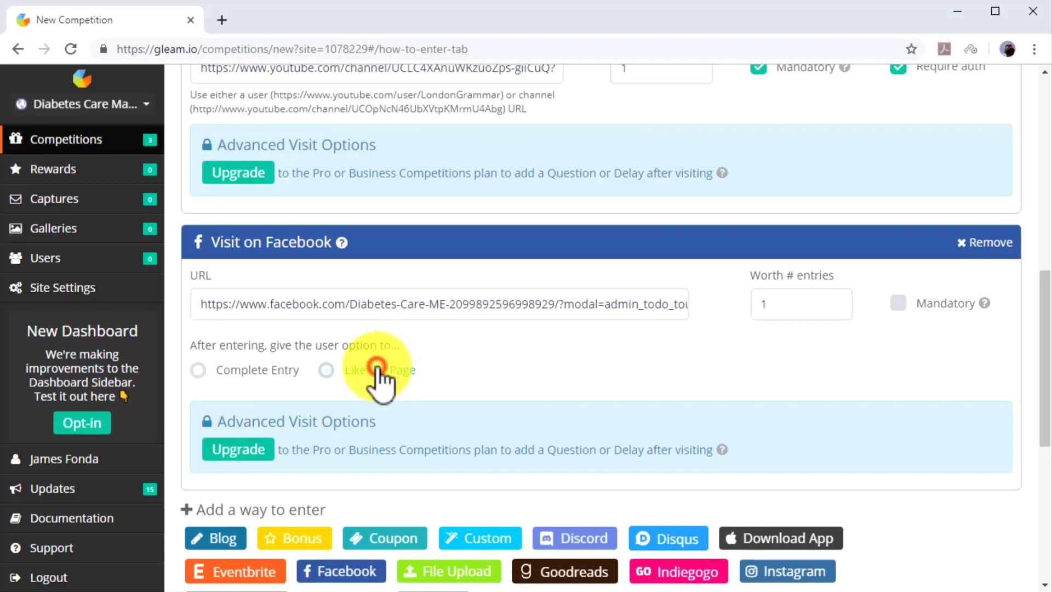
{"action": "left_click", "coordinate": [893, 310]}
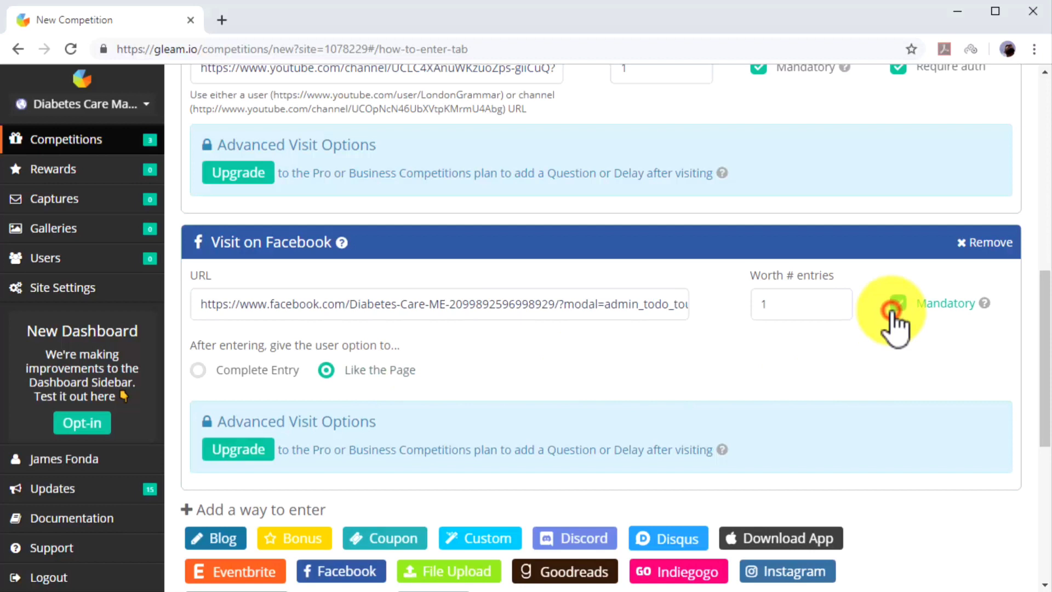
Step: Add a mandatory Follow on Twitter entry method for the username diabetescaremad
{"action": "scroll", "coordinate": [905, 378], "scroll_direction": "down", "scroll_amount": 3}
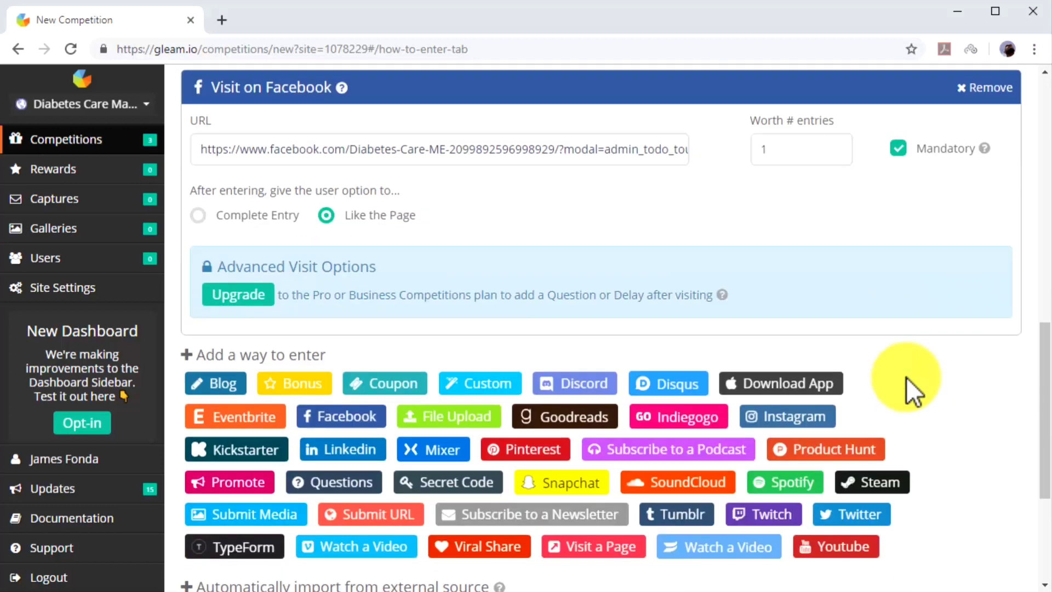
{"action": "left_click", "coordinate": [868, 502]}
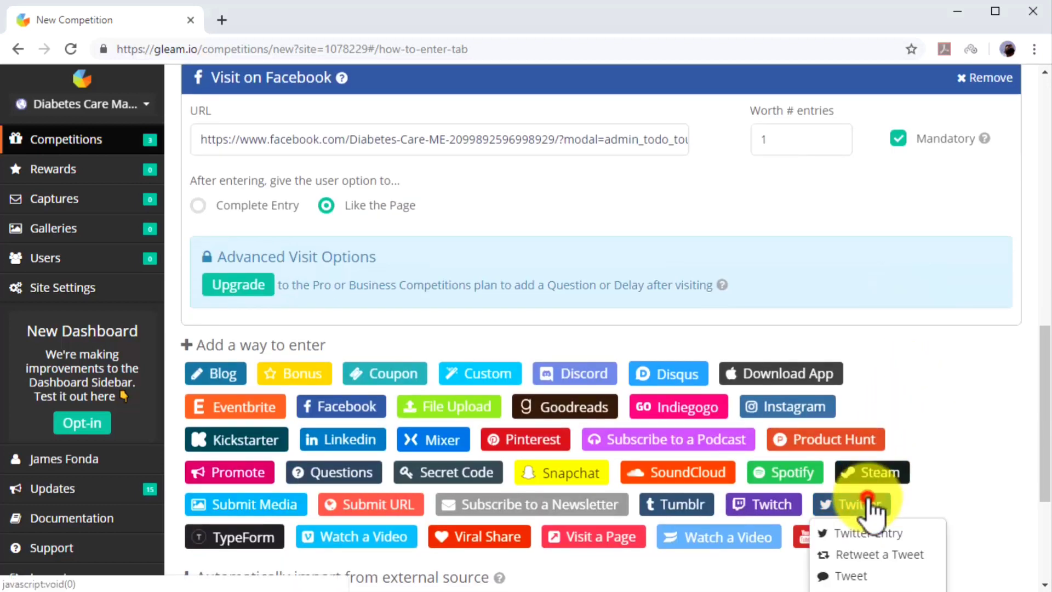
{"action": "scroll", "coordinate": [970, 501], "scroll_direction": "down", "scroll_amount": 2}
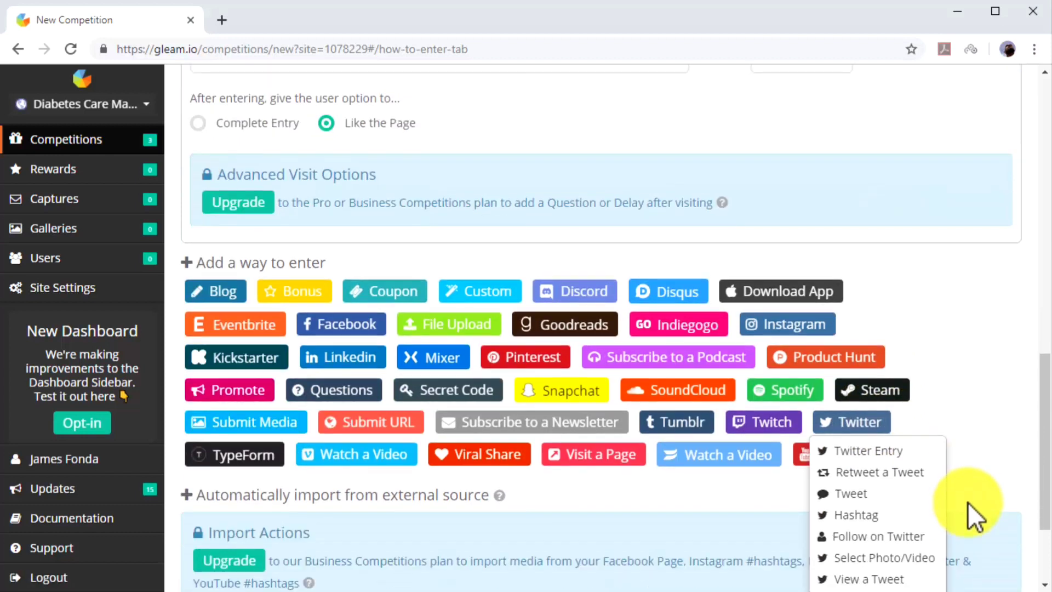
{"action": "left_click", "coordinate": [924, 536]}
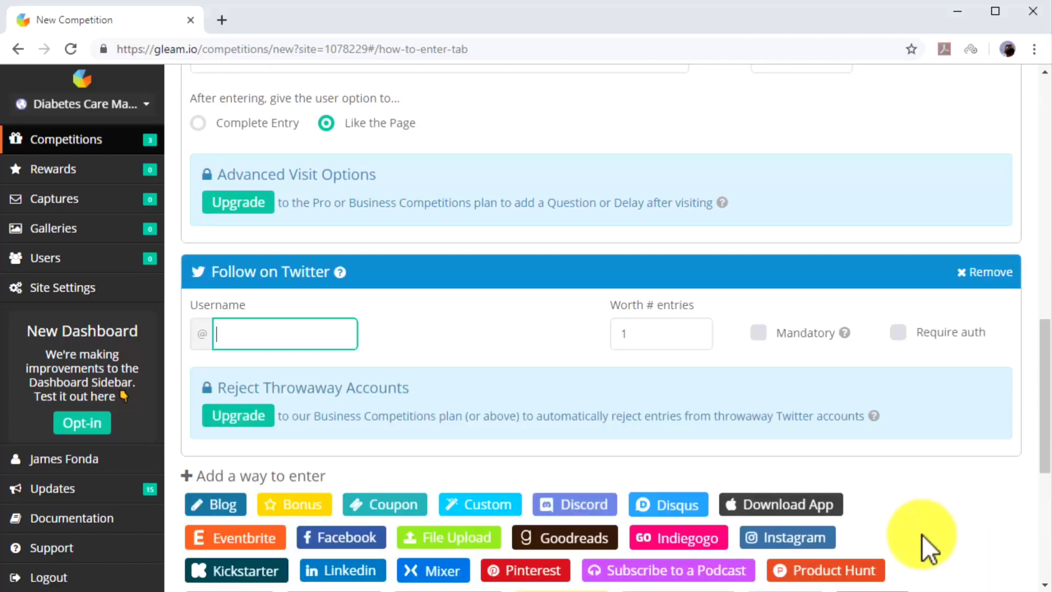
{"action": "type", "text": "diabe"}
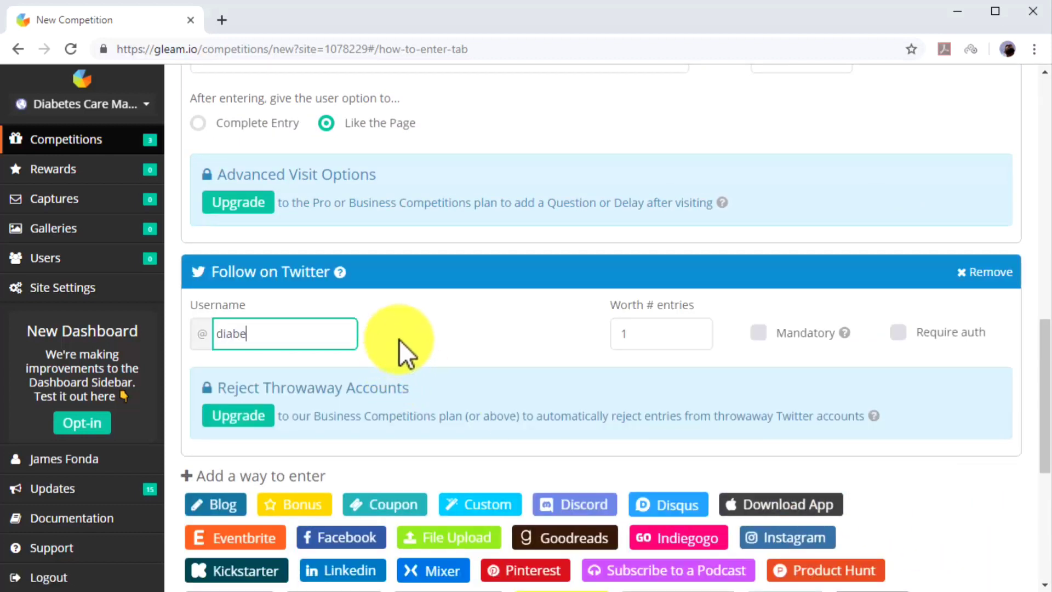
{"action": "type", "text": "tescaremad"}
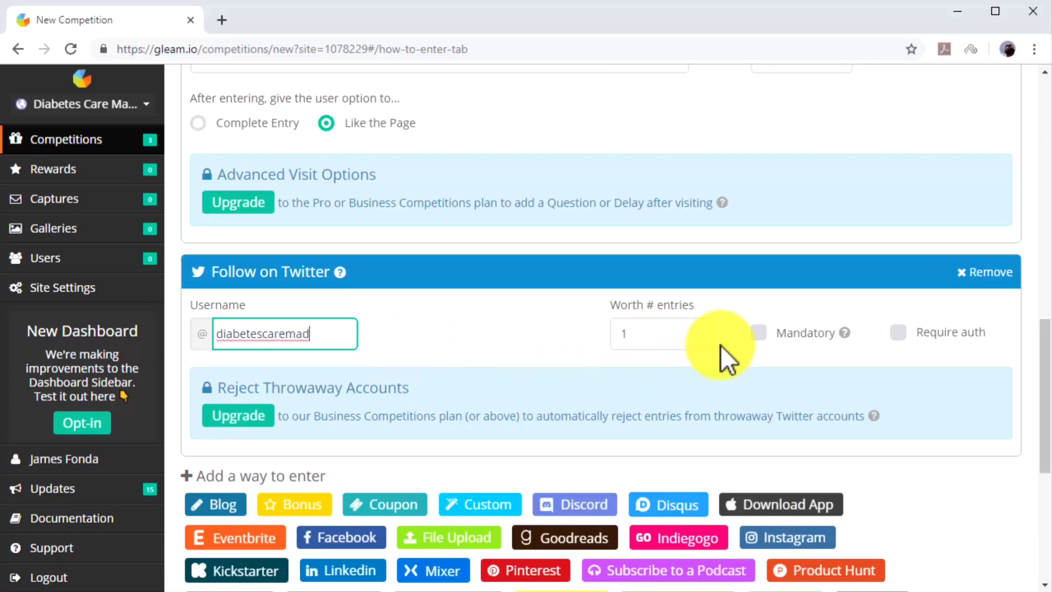
{"action": "left_click", "coordinate": [758, 332]}
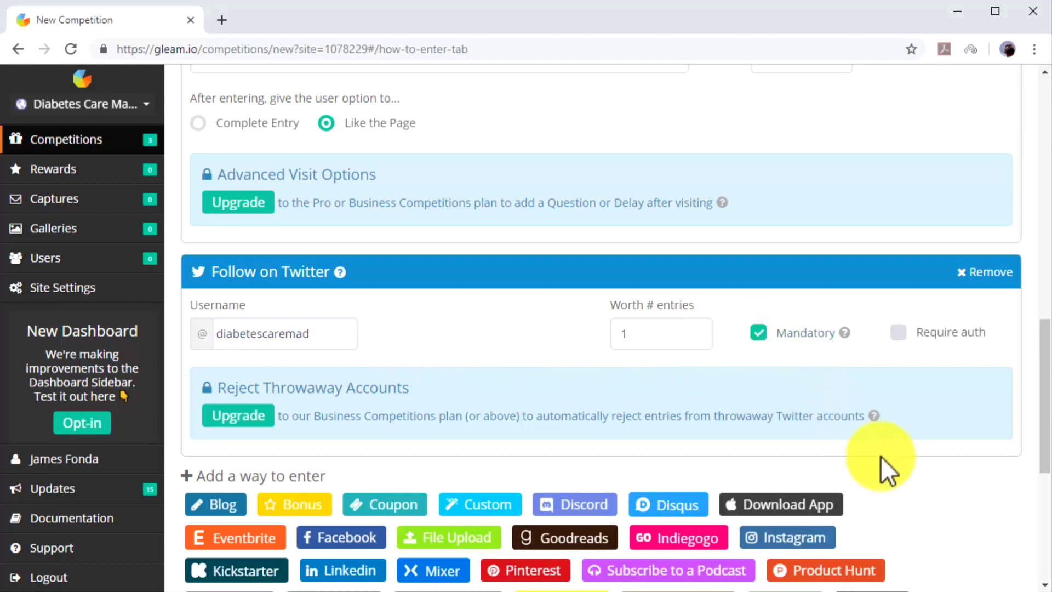
Step: Add a mandatory Instagram Visit a Profile entry method for the profile diabetescaremade
{"action": "scroll", "coordinate": [893, 468], "scroll_direction": "down", "scroll_amount": 1}
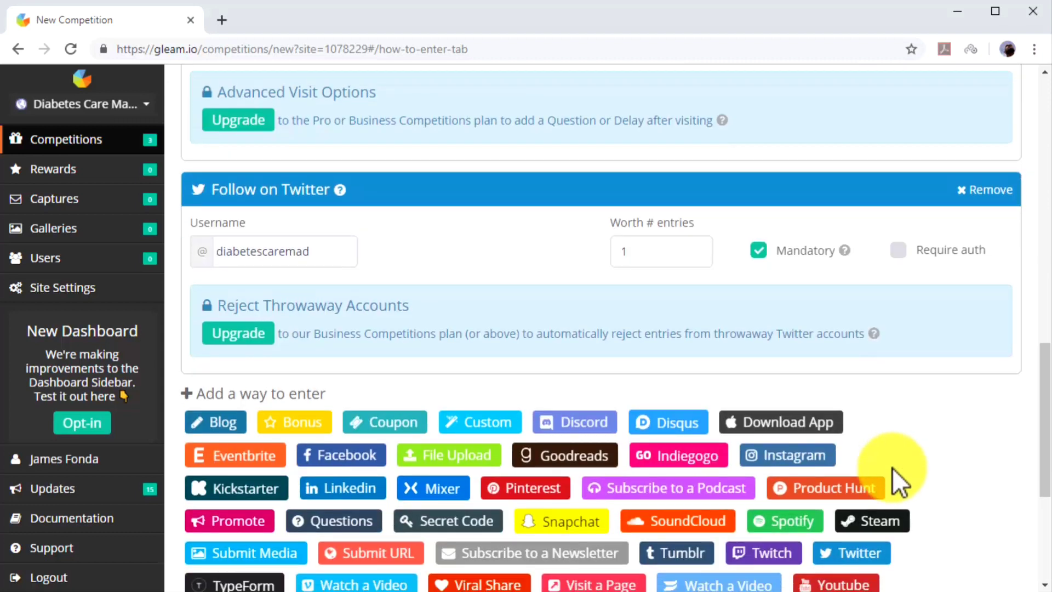
{"action": "left_click", "coordinate": [825, 465]}
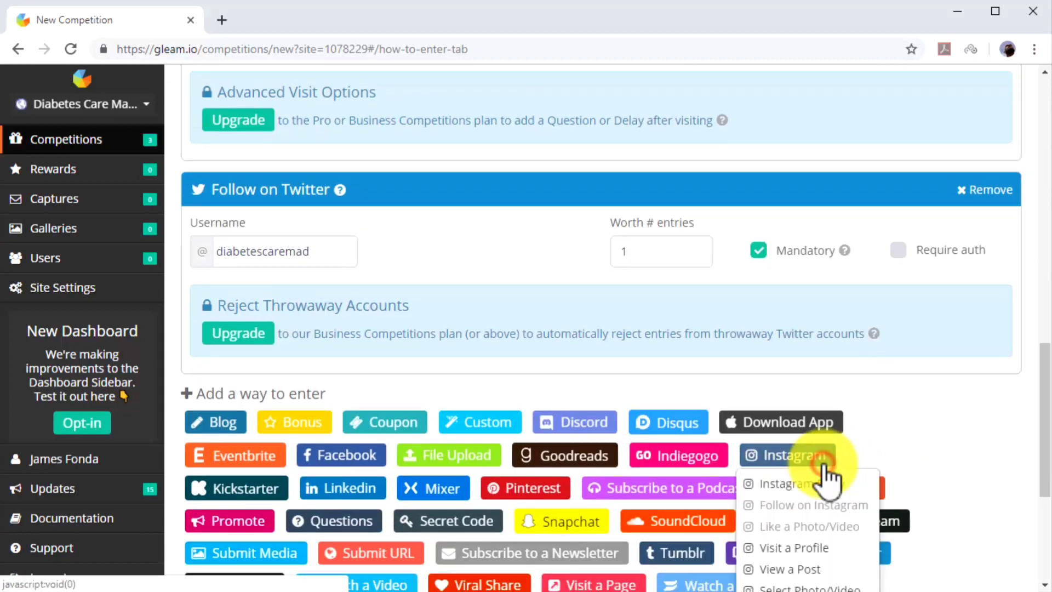
{"action": "left_click", "coordinate": [817, 541]}
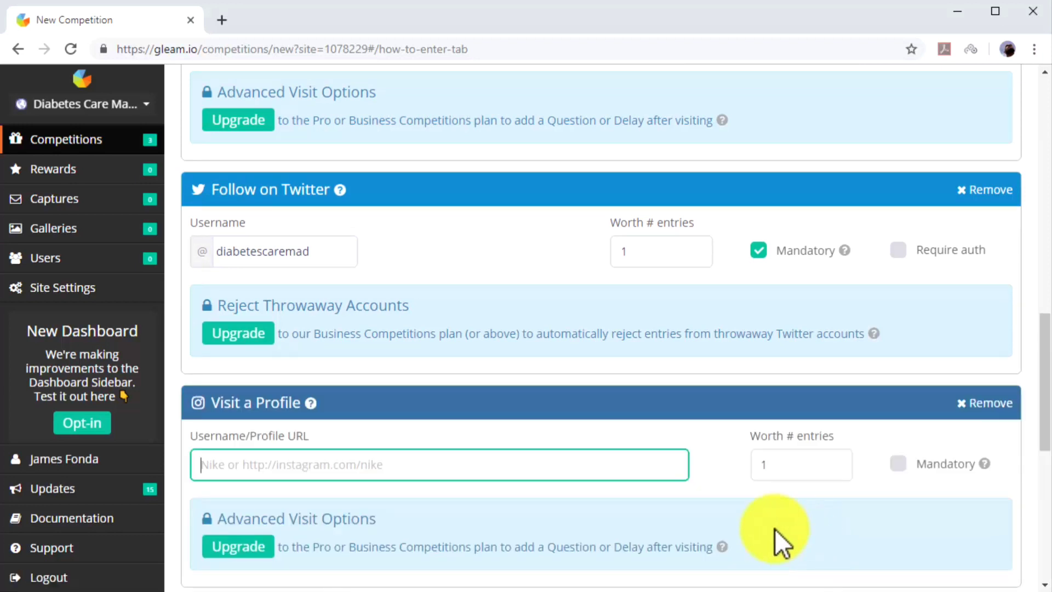
{"action": "left_click", "coordinate": [629, 470]}
{"action": "type", "text": "d"}
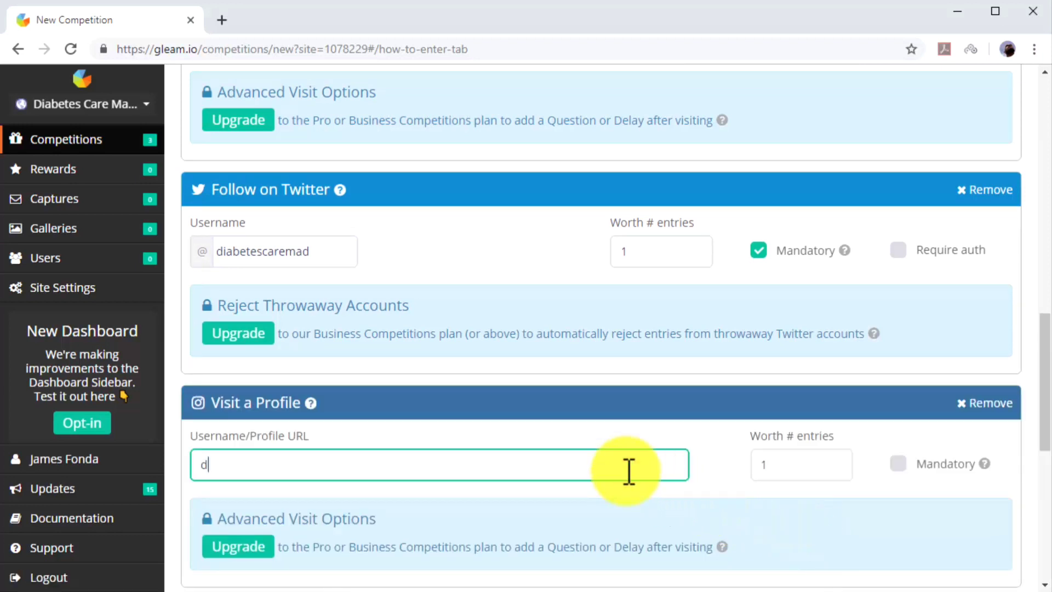
{"action": "type", "text": "iabetescaremade"}
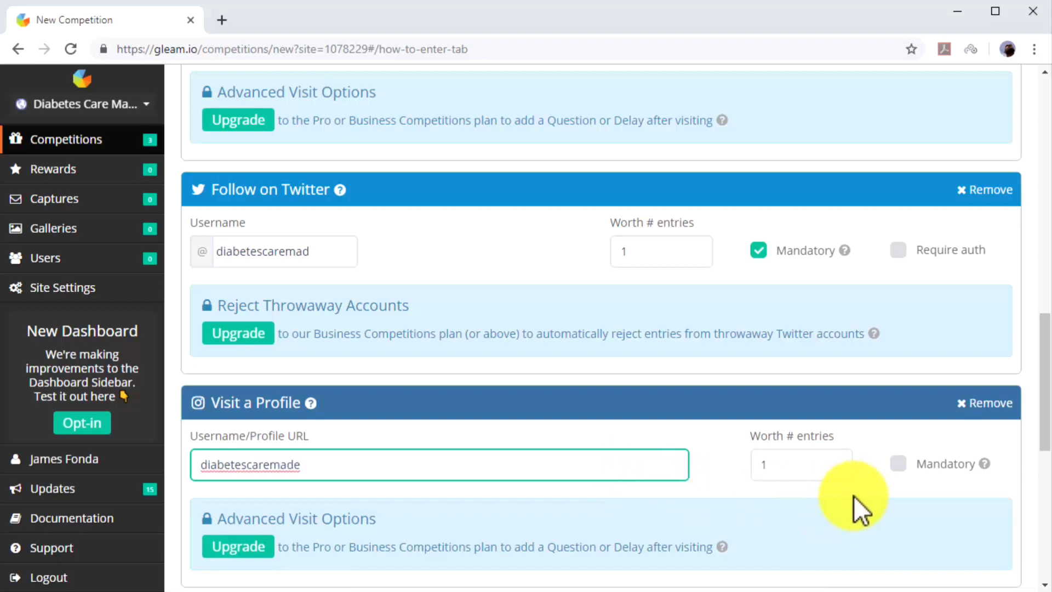
{"action": "left_click", "coordinate": [898, 464]}
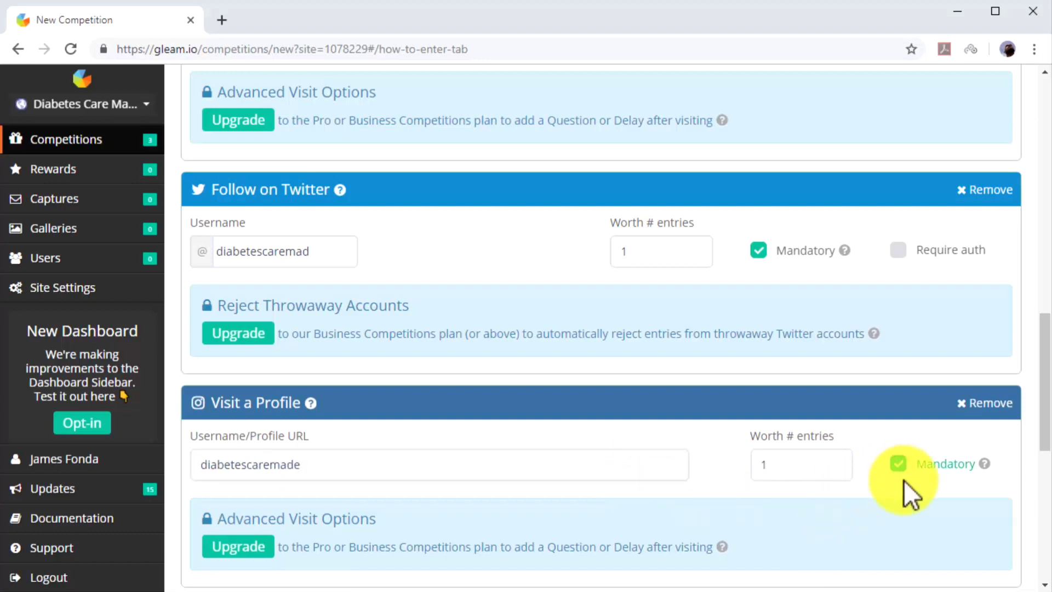
Step: Name the competition's prize "Contour Testing Kit" and set its number of winners to 3
{"action": "scroll", "coordinate": [919, 512], "scroll_direction": "down", "scroll_amount": 5}
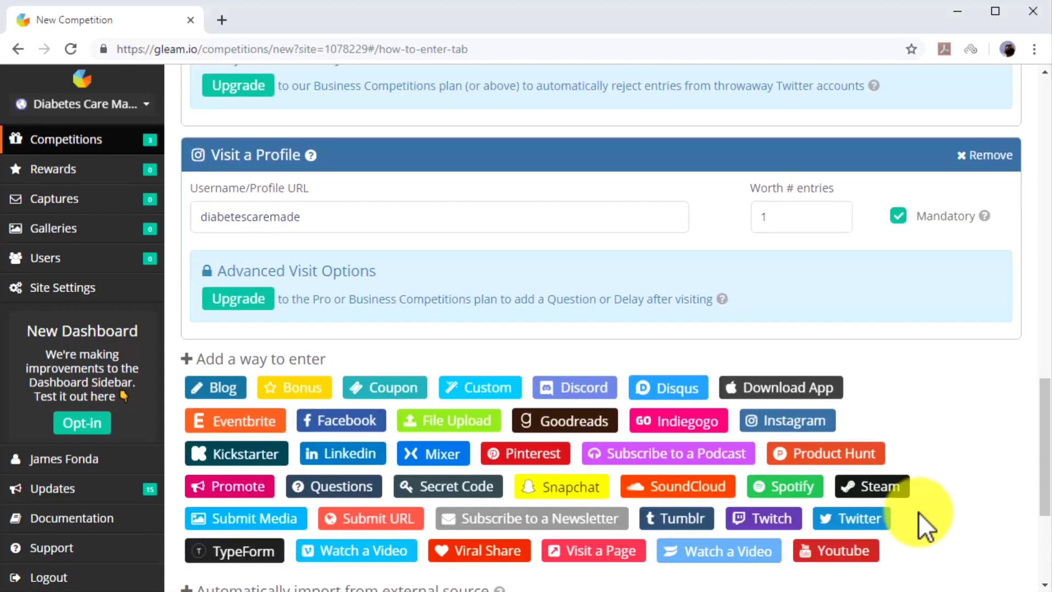
{"action": "scroll", "coordinate": [918, 512], "scroll_direction": "down", "scroll_amount": 2}
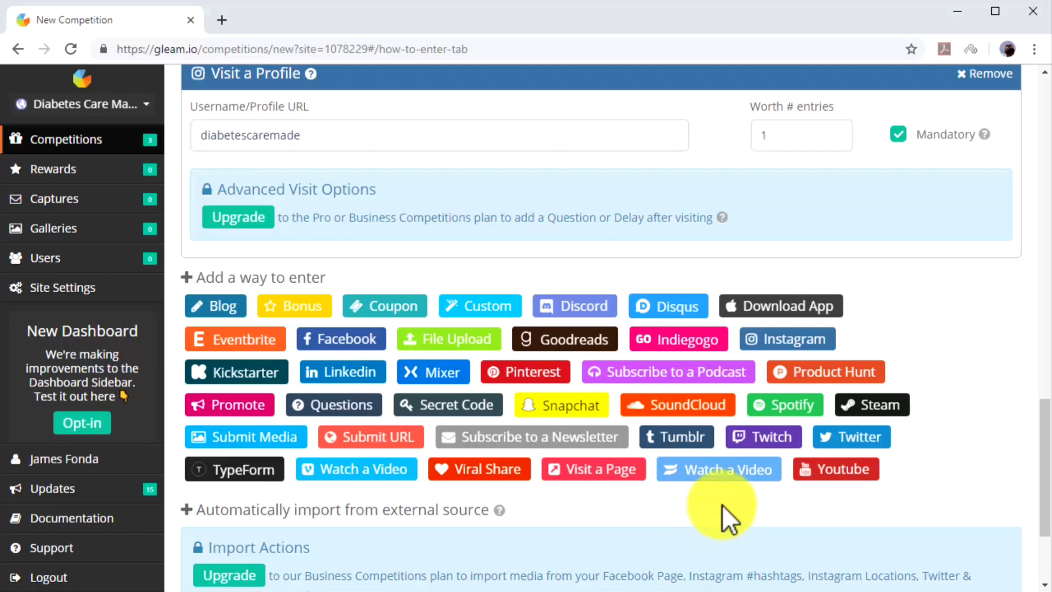
{"action": "scroll", "coordinate": [1019, 290], "scroll_direction": "up", "scroll_amount": 3}
{"action": "scroll", "coordinate": [1018, 290], "scroll_direction": "up", "scroll_amount": 13}
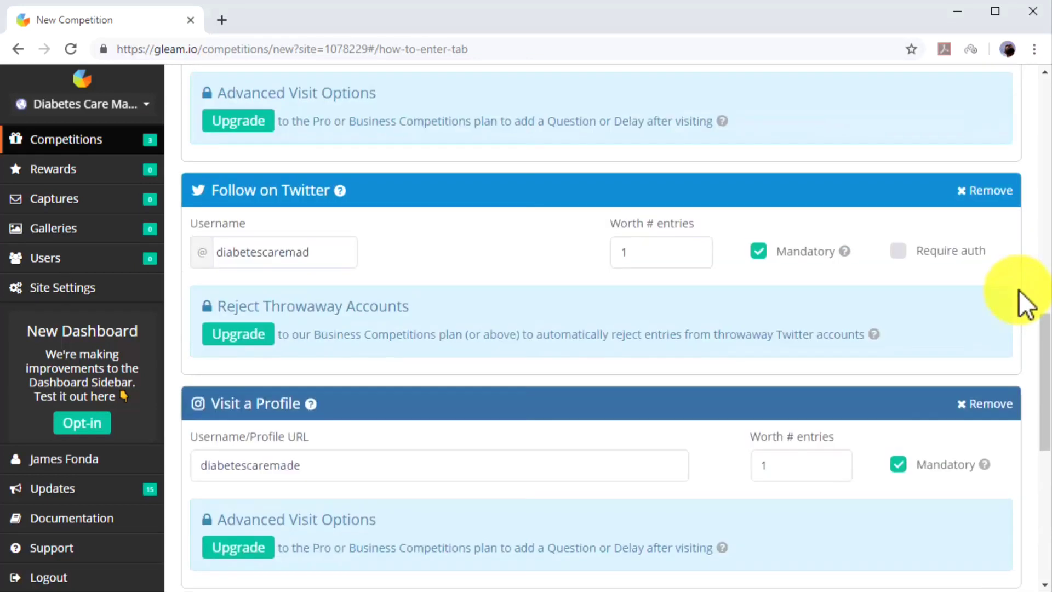
{"action": "scroll", "coordinate": [1018, 291], "scroll_direction": "up", "scroll_amount": 6}
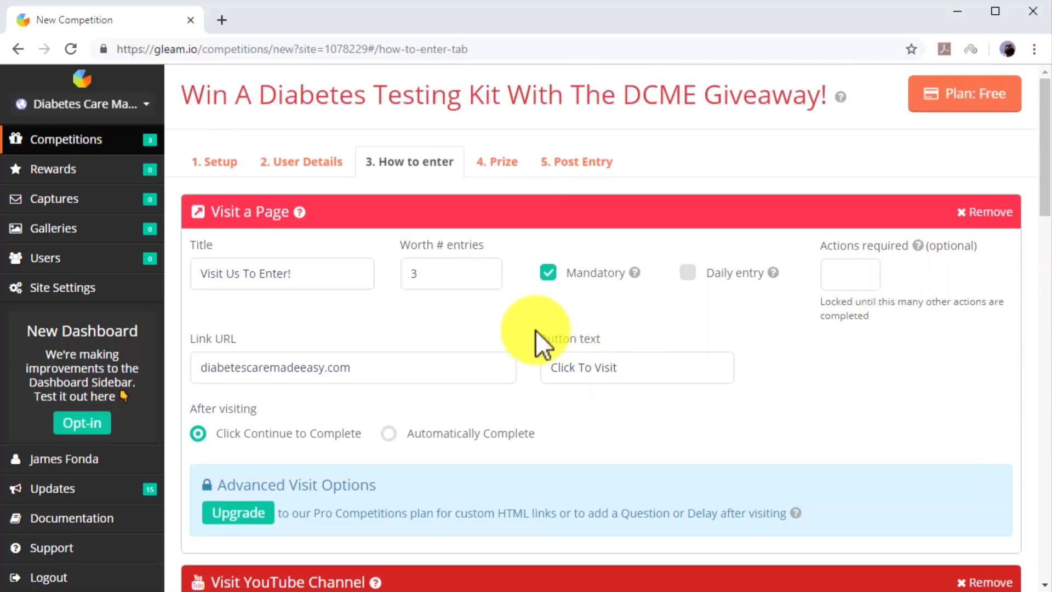
{"action": "left_click", "coordinate": [503, 149]}
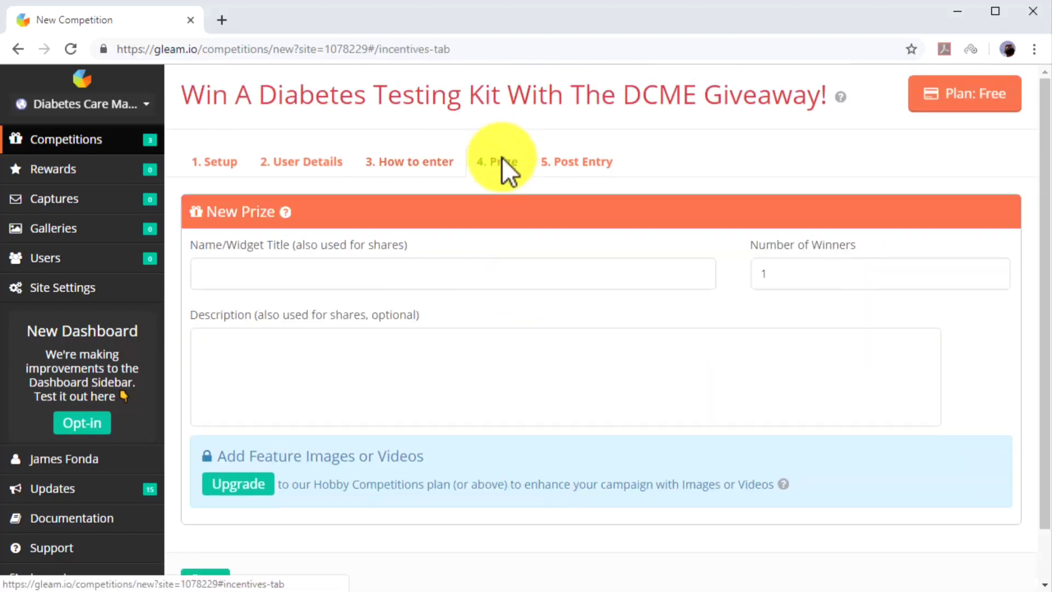
{"action": "left_click", "coordinate": [486, 270]}
{"action": "type", "text": "Contour Testing Kit"}
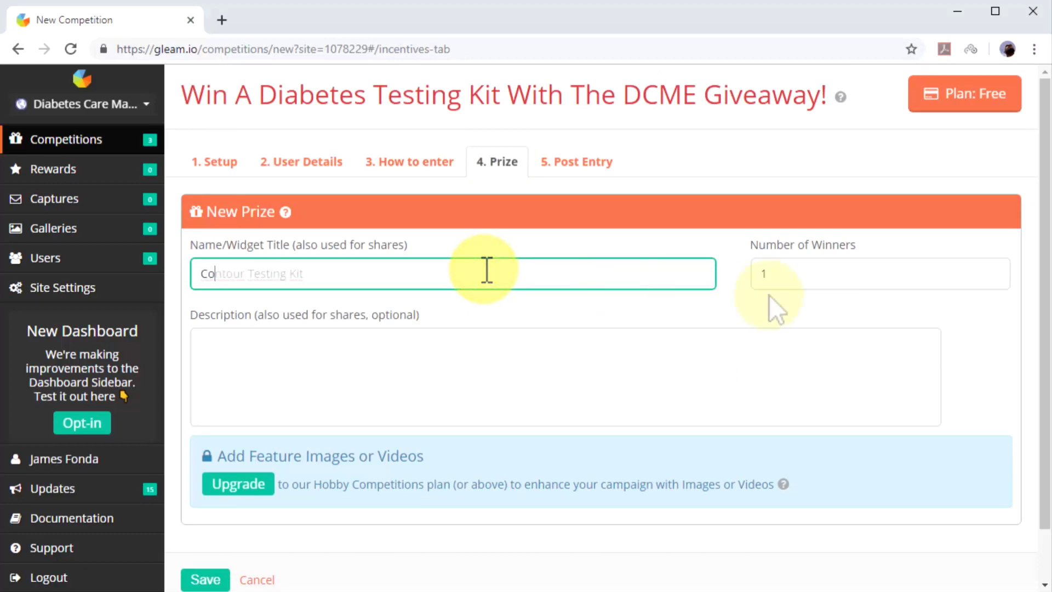
{"action": "left_click", "coordinate": [788, 279]}
{"action": "key", "text": "BackSpace"}
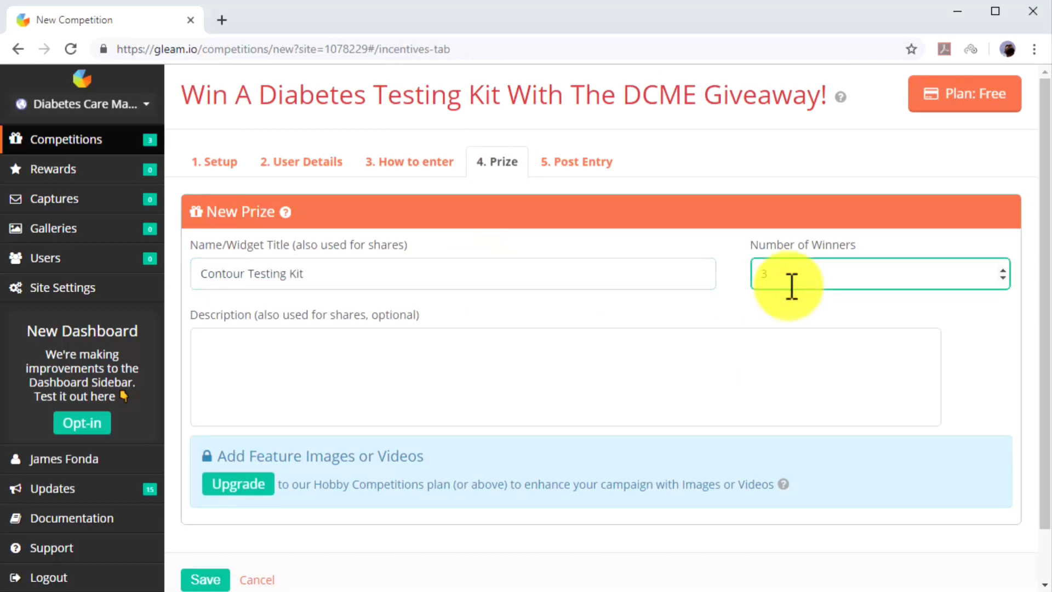
{"action": "type", "text": "3"}
Step: Set the prize description to "Complete Contour Diabetes Testing Kit Worth Over $90!" and save the competition
{"action": "left_click", "coordinate": [764, 364]}
{"action": "type", "text": "Complete Contour Diabetes Testing Kit Worth Over $90!"}
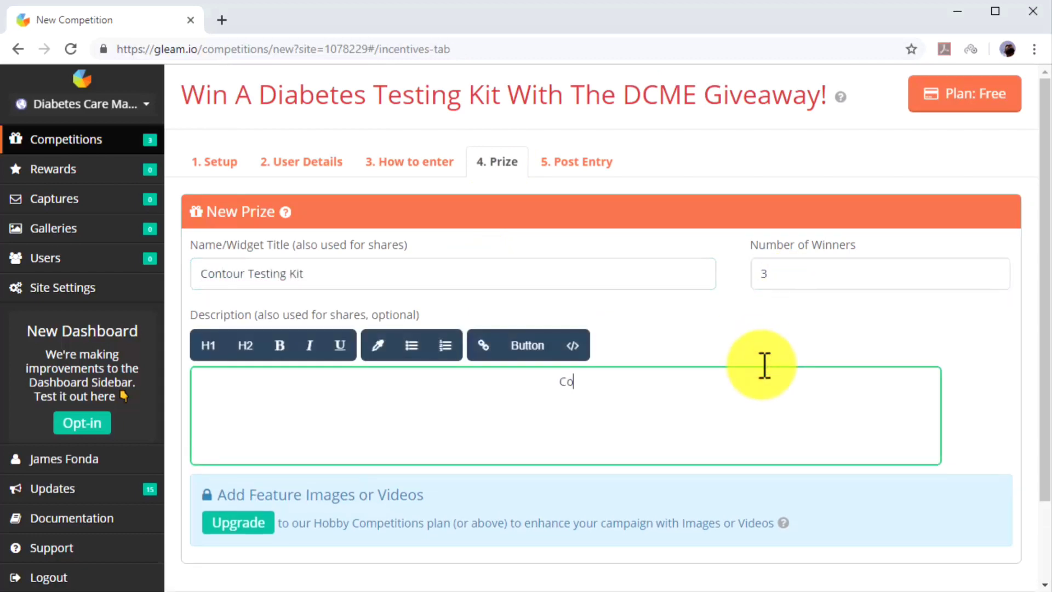
{"action": "scroll", "coordinate": [764, 367], "scroll_direction": "down", "scroll_amount": 2}
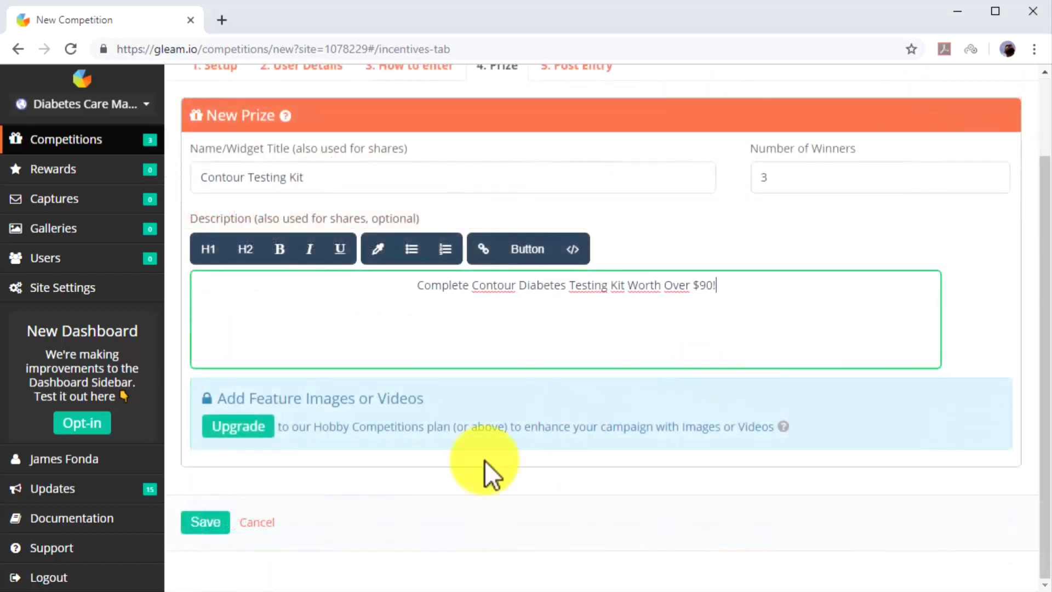
{"action": "left_click", "coordinate": [215, 533]}
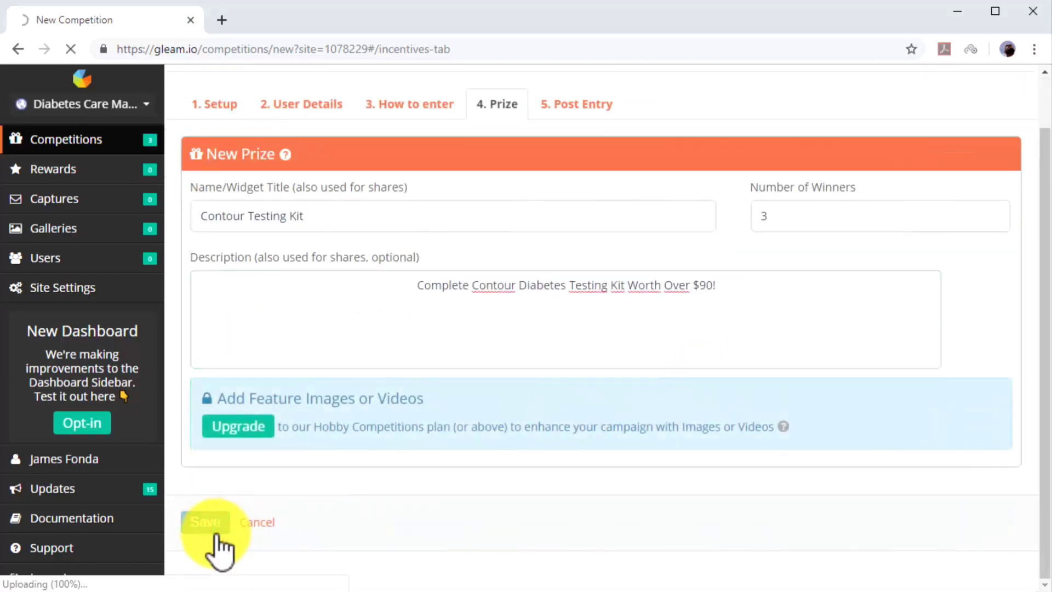